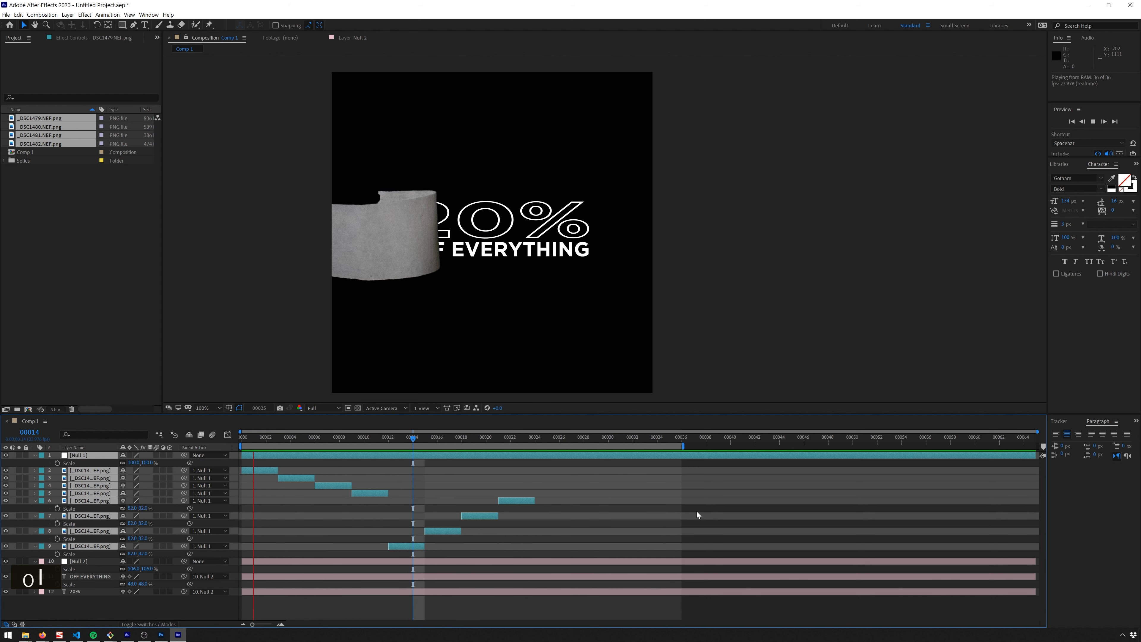
Keyframe Null 2's Scale at its current value on frame 25, and raise the scale to 126% on frame 27.
key("space")
left_click_drag(483, 437, 545, 440)
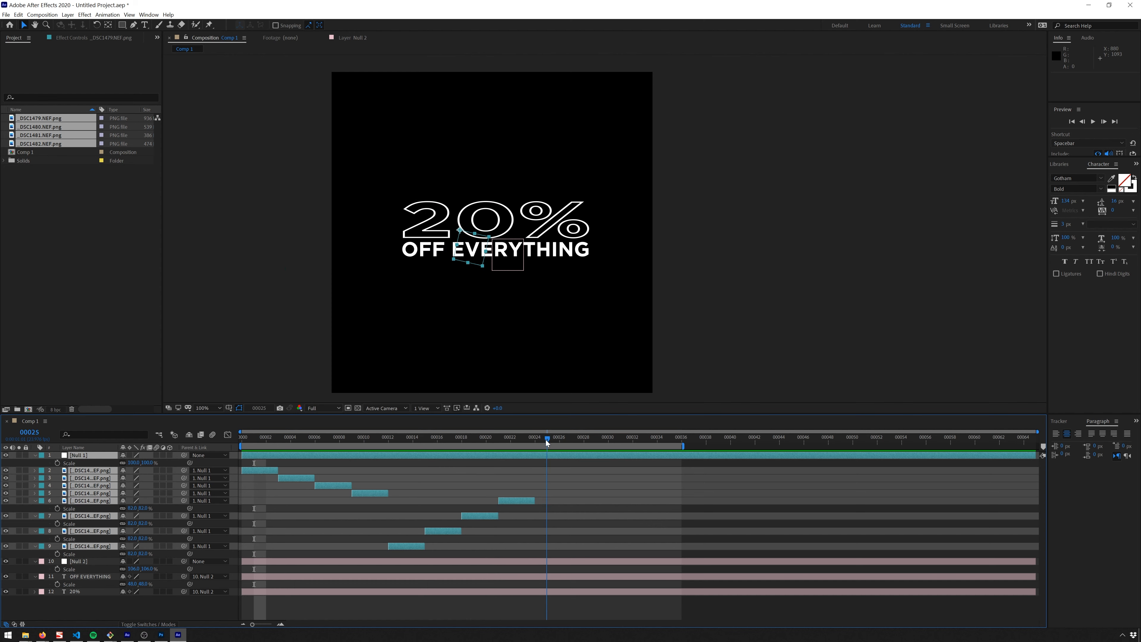
left_click(555, 571)
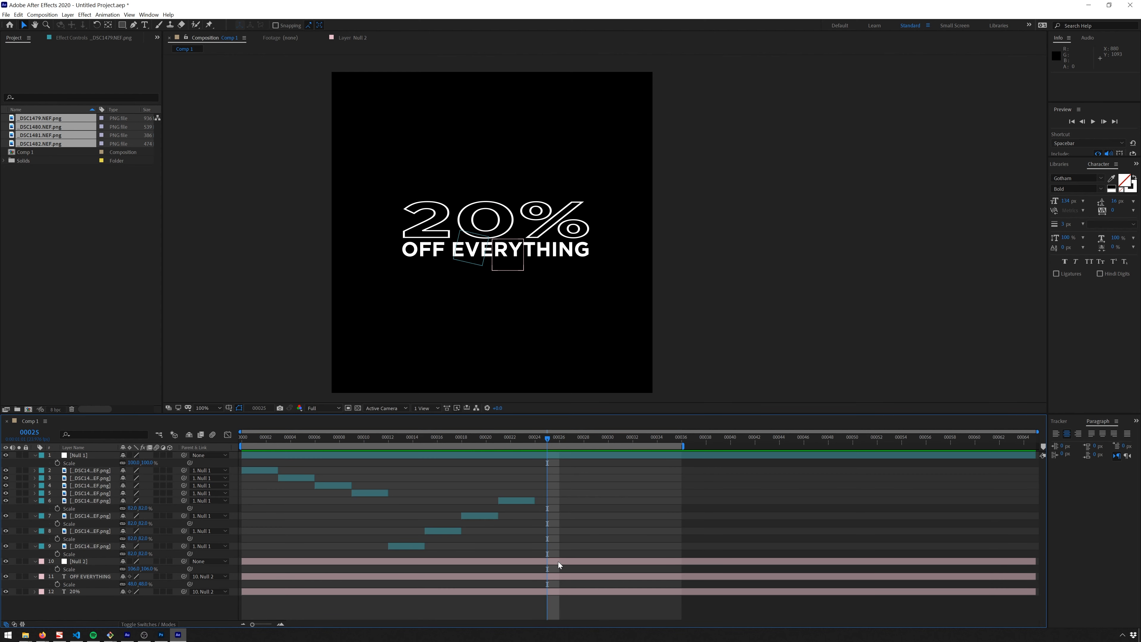
left_click(558, 562)
left_click(57, 568)
key("ctrl+Right")
key("ctrl+Right")
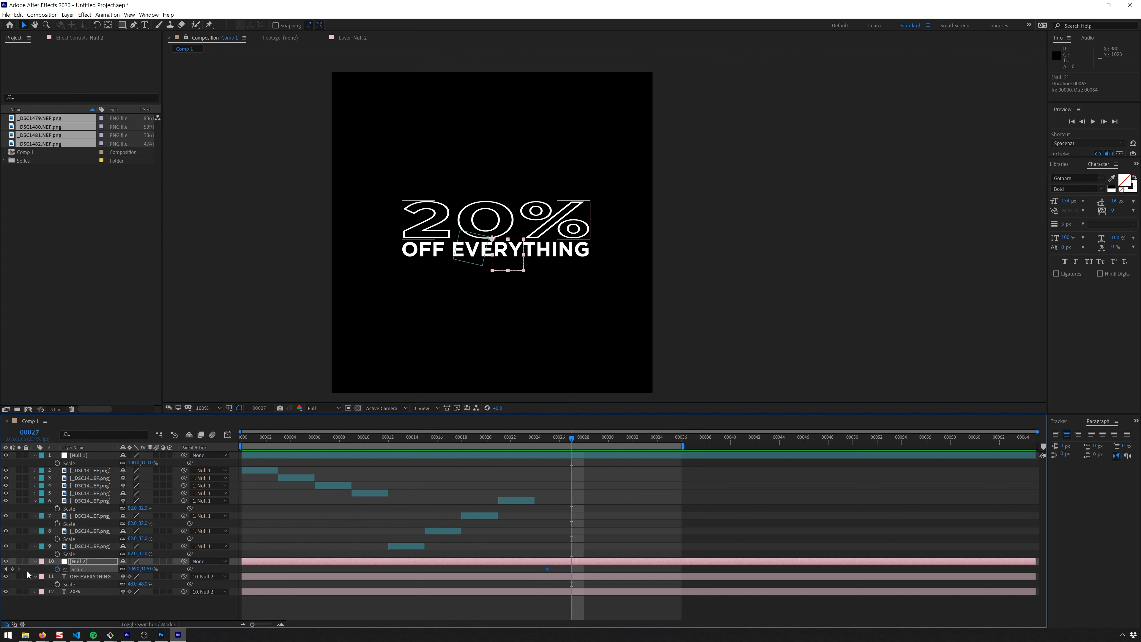
left_click_drag(150, 568, 159, 569)
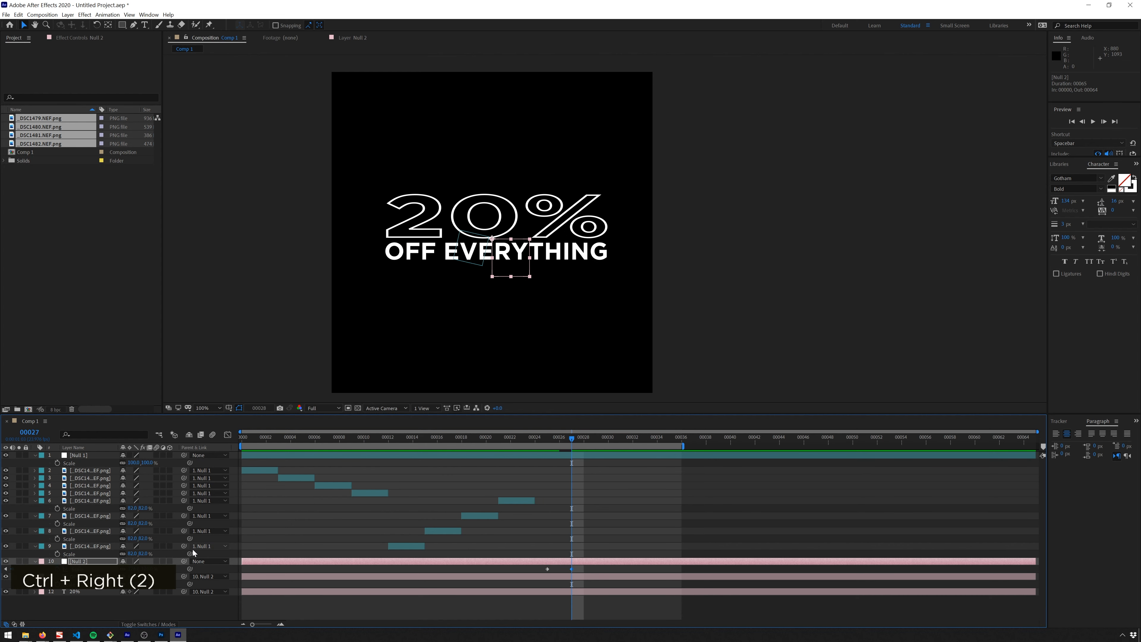
Add a larger Scale keyframe for Null 2 two frames further on, at frame 29, and play the preview.
key("ctrl+Right")
key("ctrl+Right")
left_click_drag(149, 569, 161, 569)
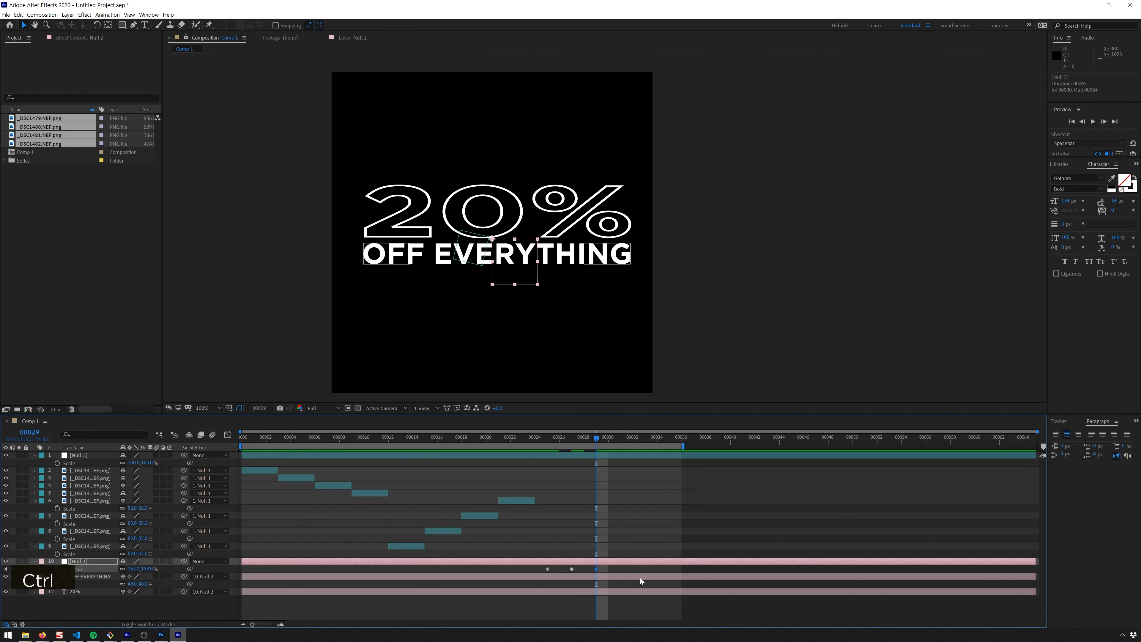
key("space")
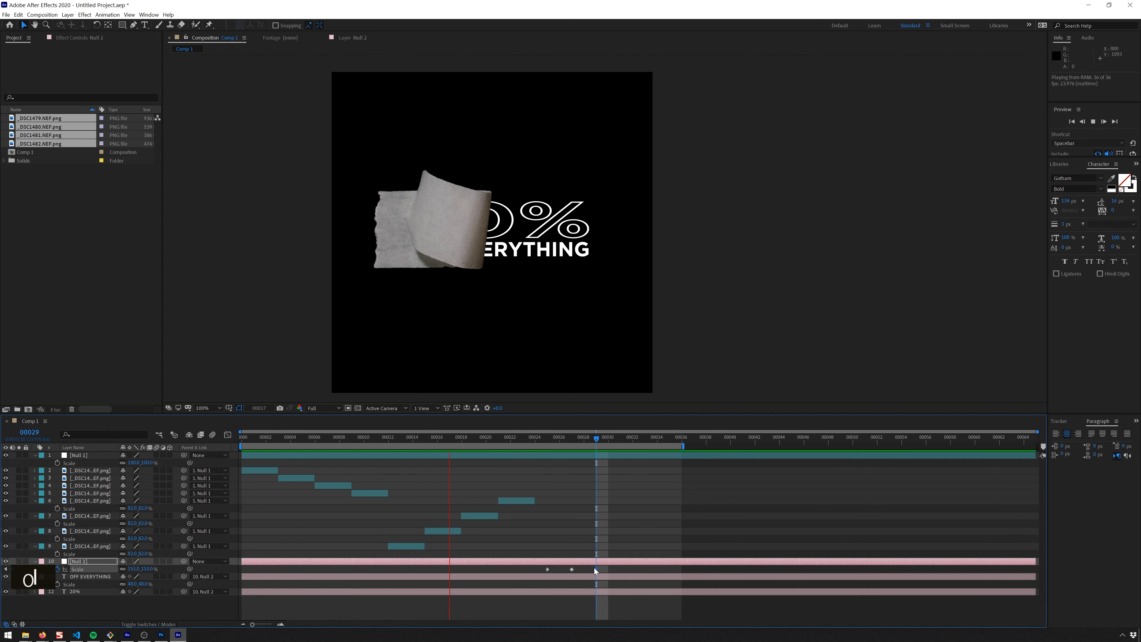
key("space")
Convert Null 2's three Scale keyframes to hold keyframes and preview the stepped motion.
mouse_move(608, 569)
left_mouse_down()
mouse_move(536, 570)
mouse_move(622, 569)
left_mouse_up()
left_click(572, 570, "ctrl+alt")
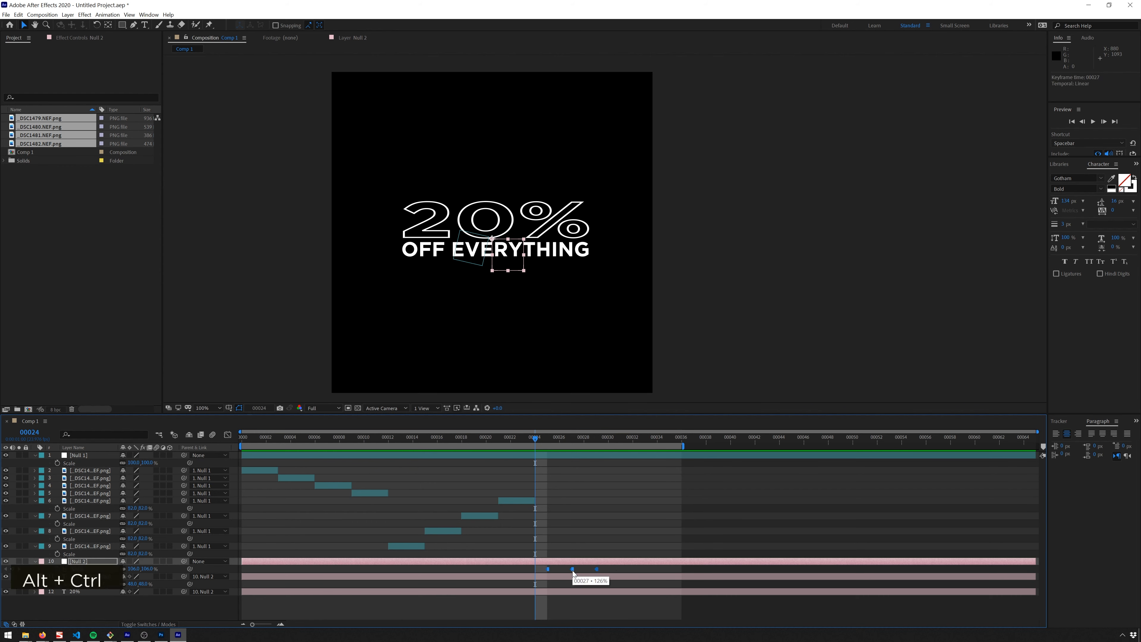
key("space")
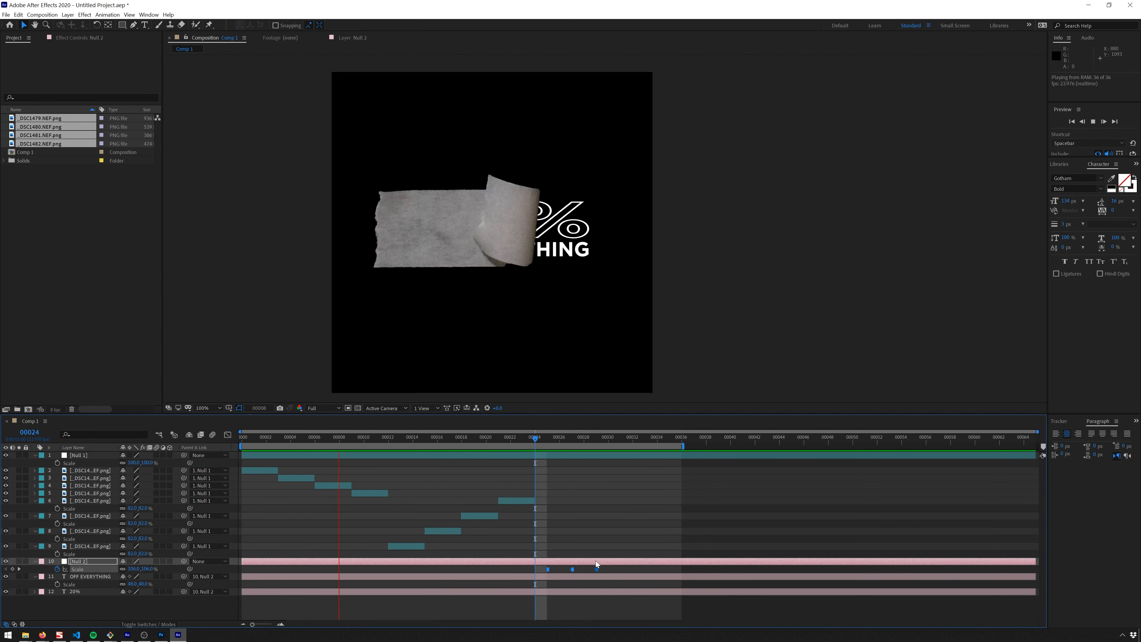
key("space")
Stretch the three hold keyframes proportionally so the last one lands on frame 30, and preview the timing.
left_click_drag(597, 570, 610, 571)
key("space")
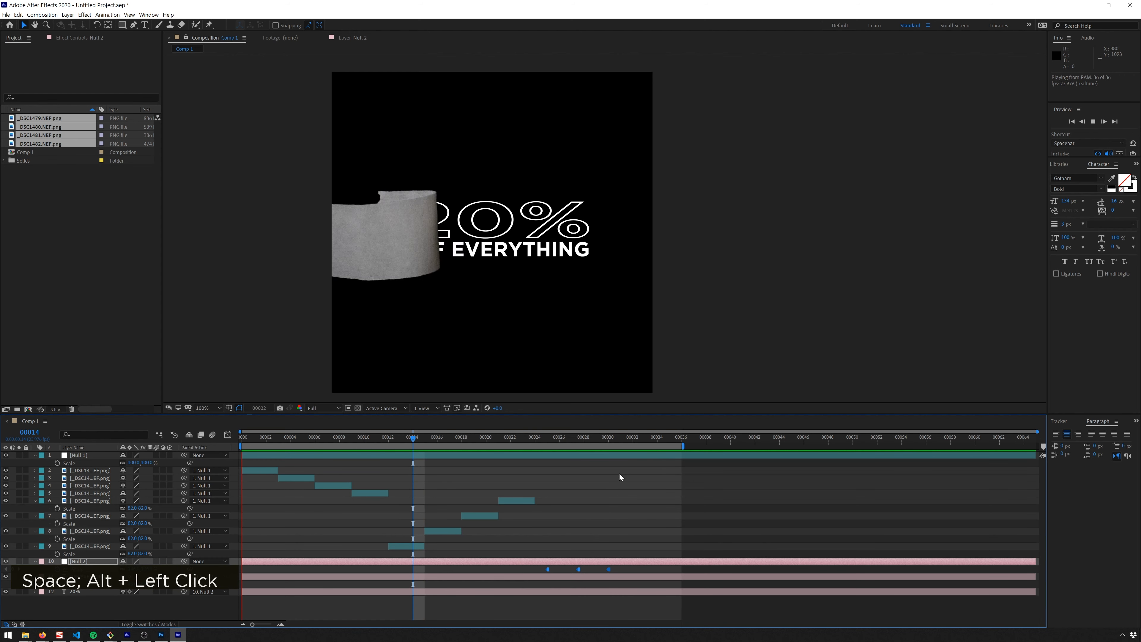
key("space")
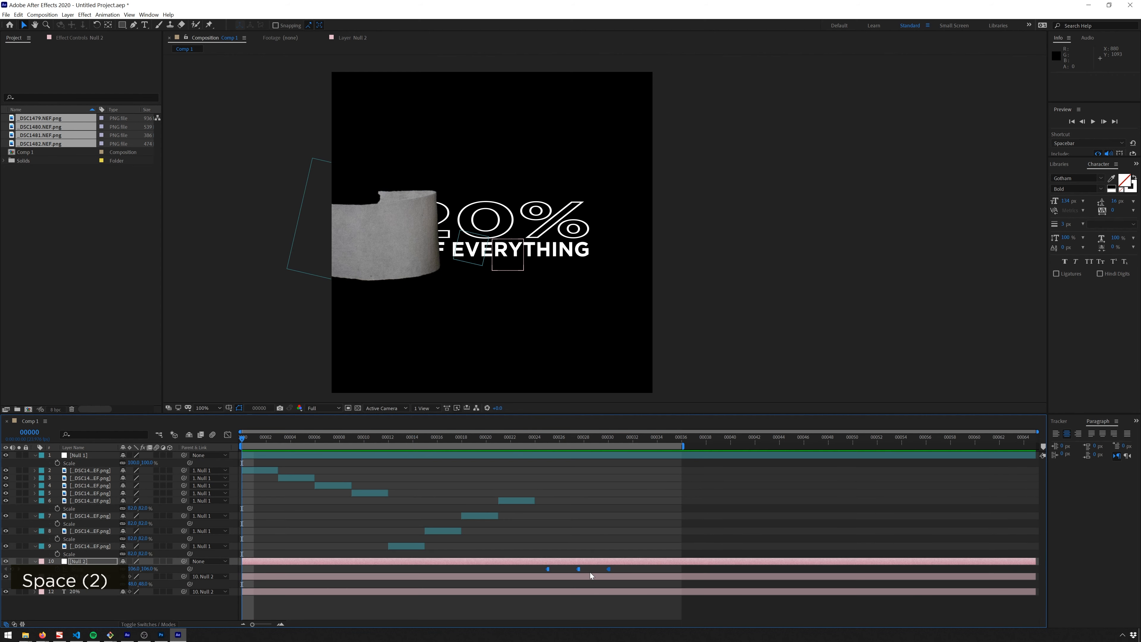
Paste copies of Null 2's middle Scale keyframe at frame 33 and first Scale keyframe at frame 36.
left_click(584, 576)
left_click(579, 569)
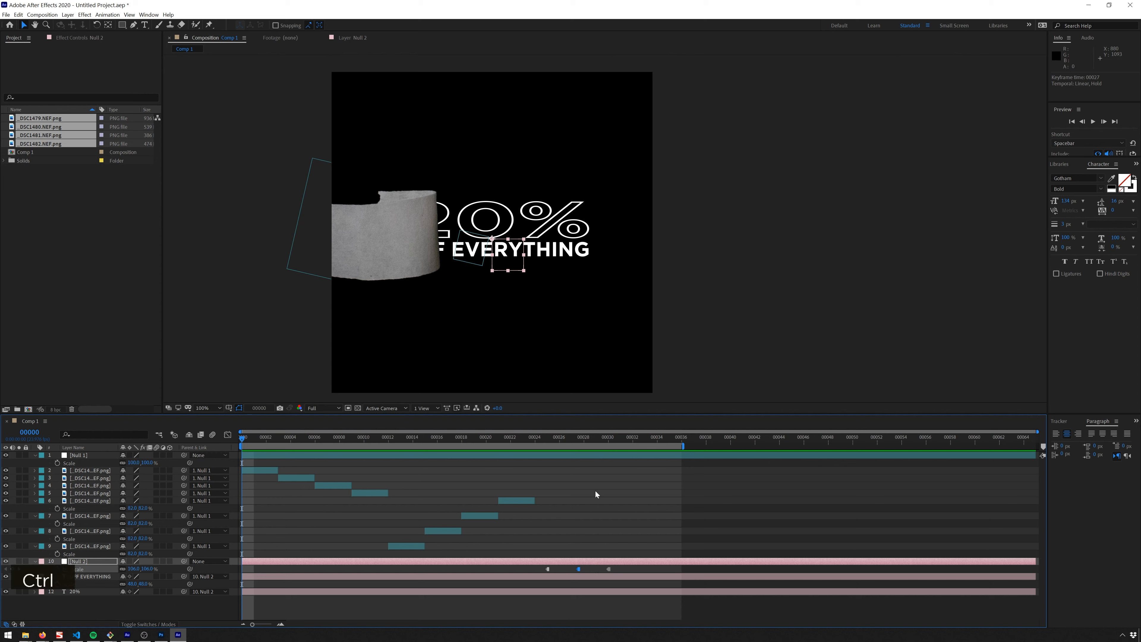
key("ctrl+c")
left_click(645, 438)
key("ctrl+v")
left_click(548, 569)
key("ctrl+c")
left_click(682, 439)
key("ctrl+v")
Space Null 2's five Scale keyframes three frames apart, from frame 25 to frame 37, and play the preview.
left_click_drag(579, 570, 584, 569)
left_click_drag(610, 569, 694, 569)
key("space")
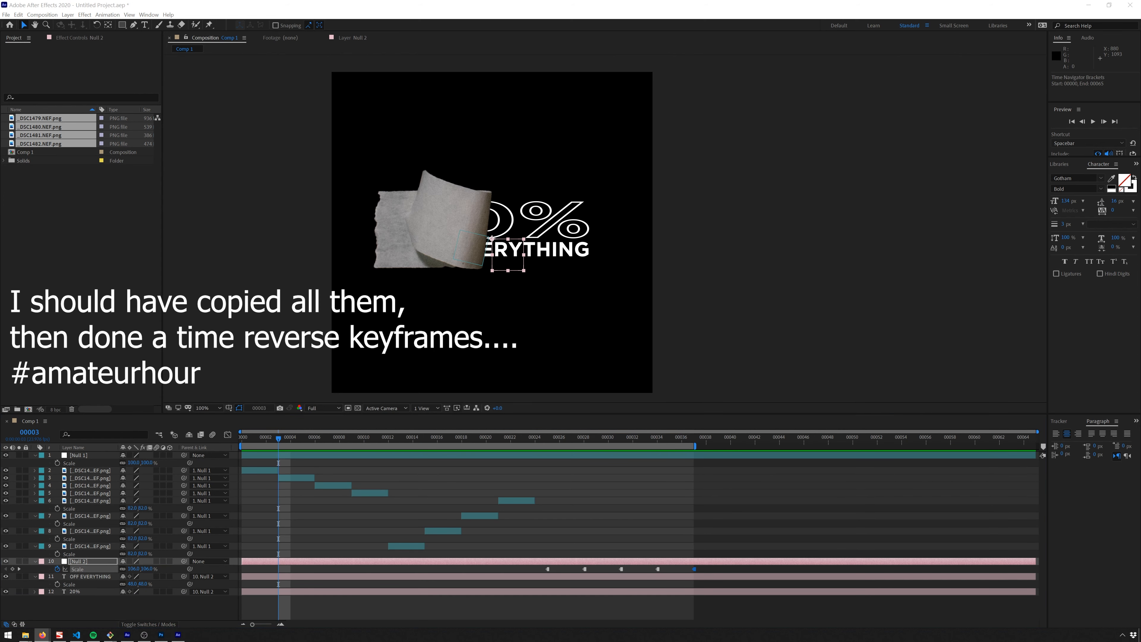
Duplicate all five Null 2 Scale keyframes as a second pulse starting at frame 43.
scroll(702, 524, "down", 1)
left_click_drag(726, 567, 535, 570)
key("ctrl+c")
left_click_drag(719, 442, 749, 442)
key("ctrl+v")
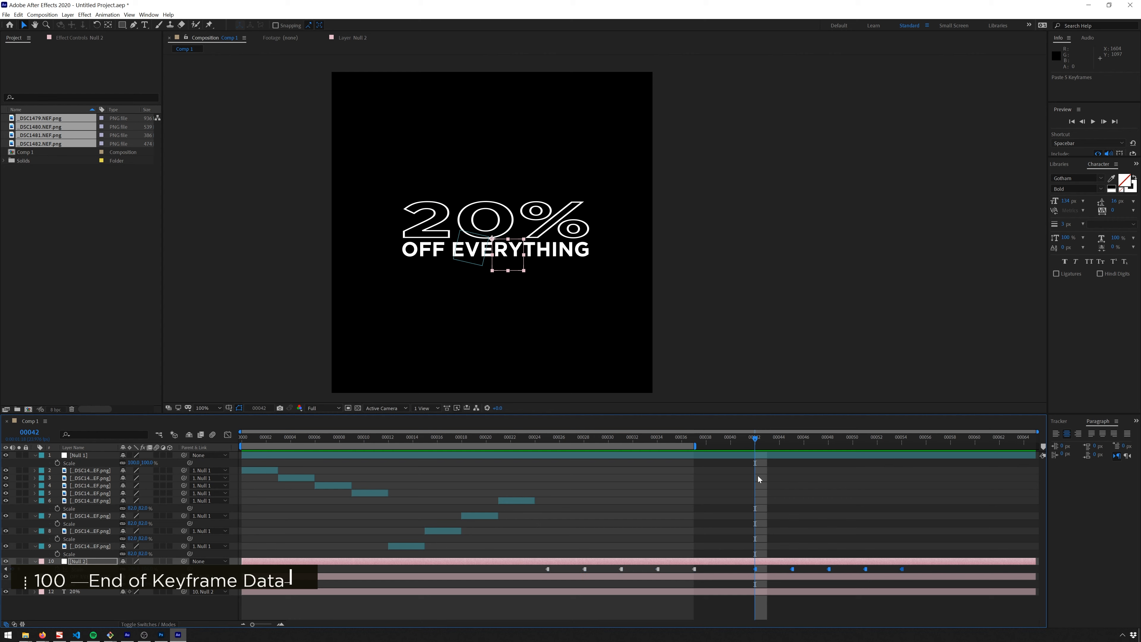
left_click_drag(757, 569, 763, 570)
Extend the work area's end to frame 59 and preview both scale pulses.
left_click_drag(925, 439, 963, 443)
key("n")
key("KP_0")
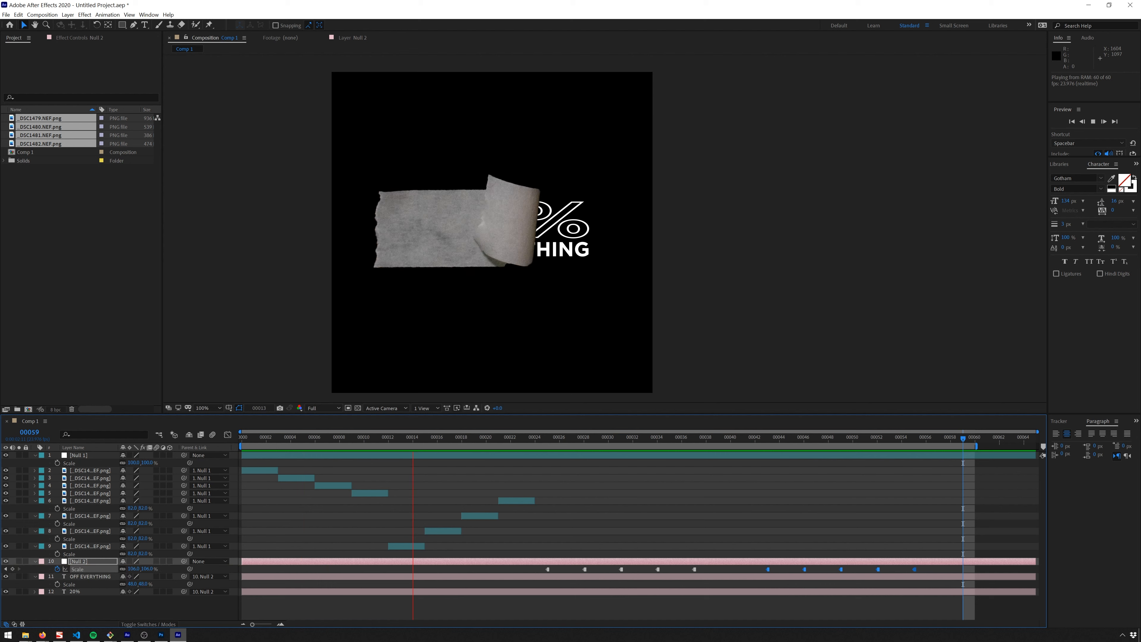
key("space")
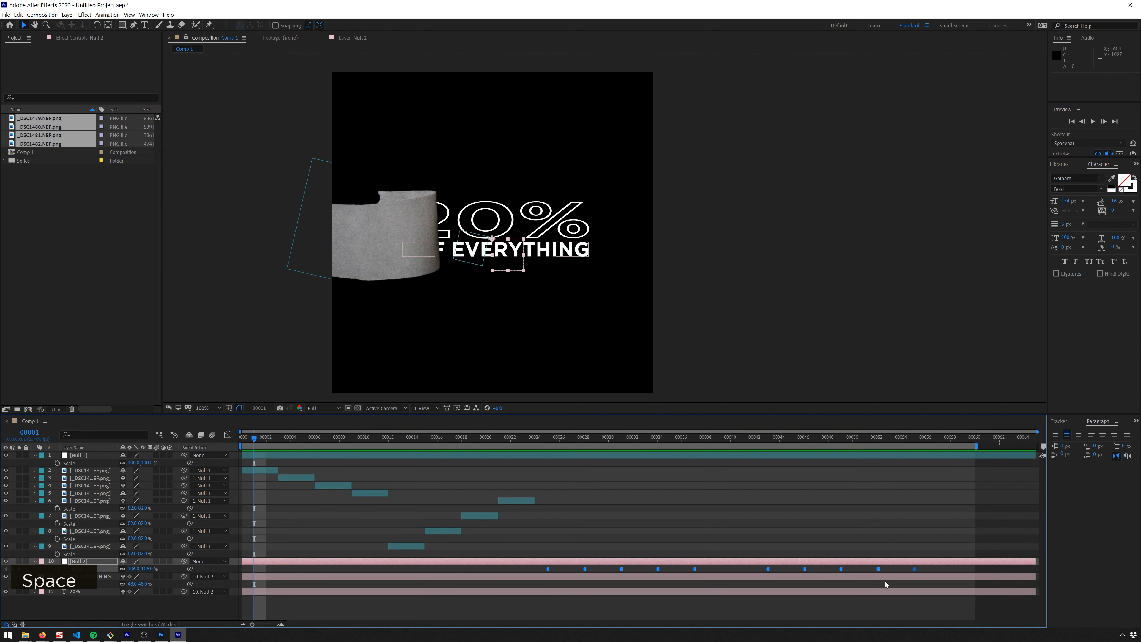
Compress the timing of all ten Null 2 Scale keyframes proportionally until the last falls on frame 49, previewing the speed.
left_click_drag(914, 570, 877, 572)
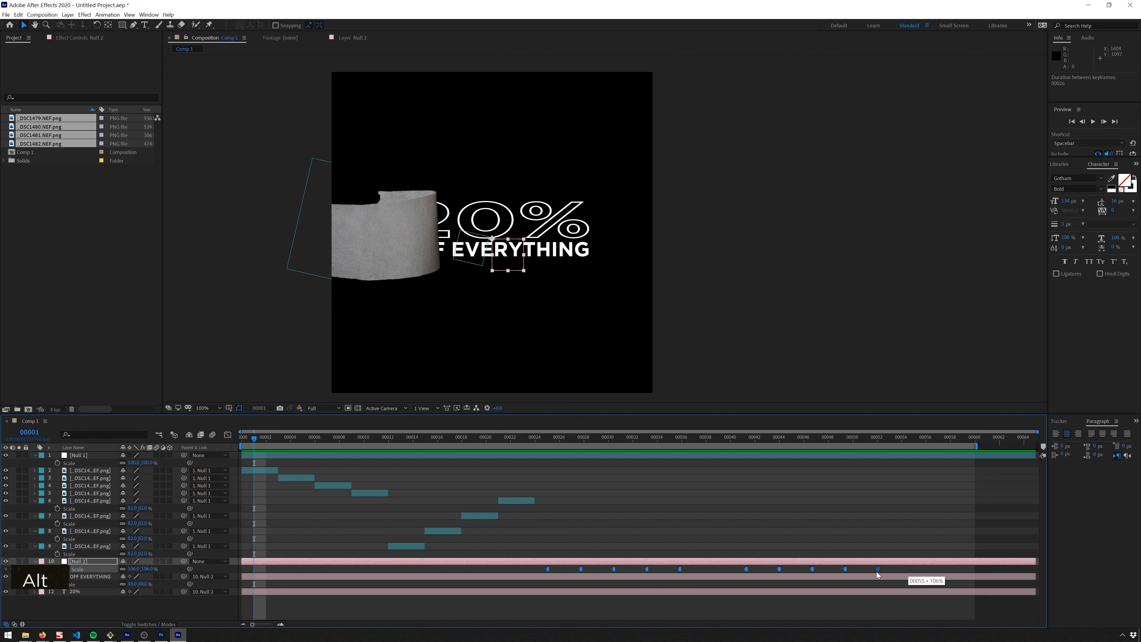
key("space")
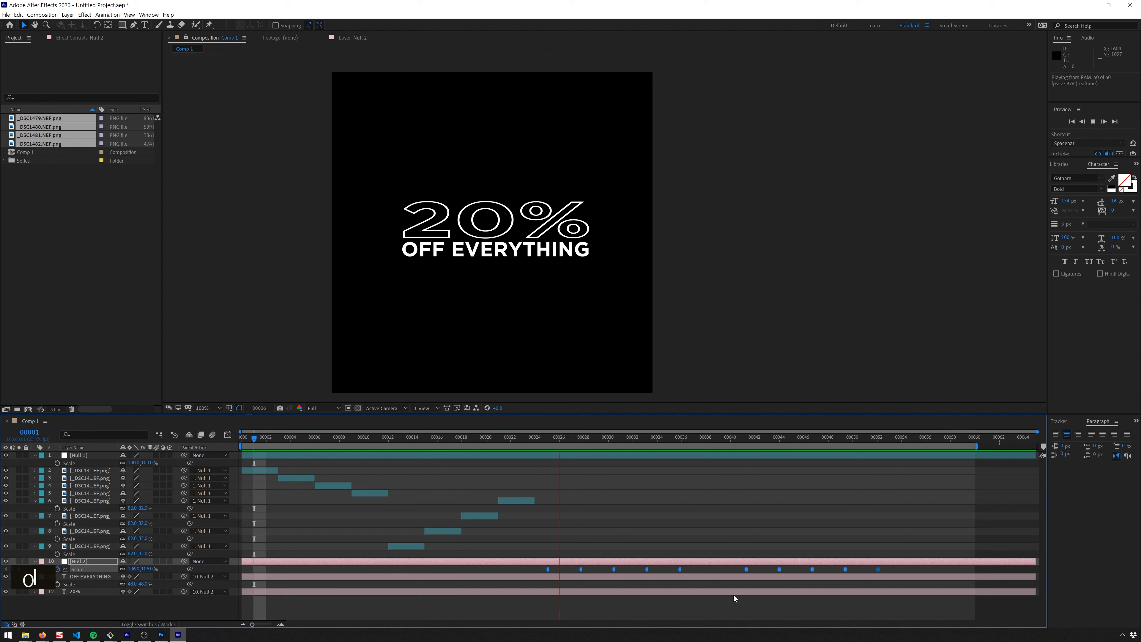
key("space")
left_click(875, 570, "alt")
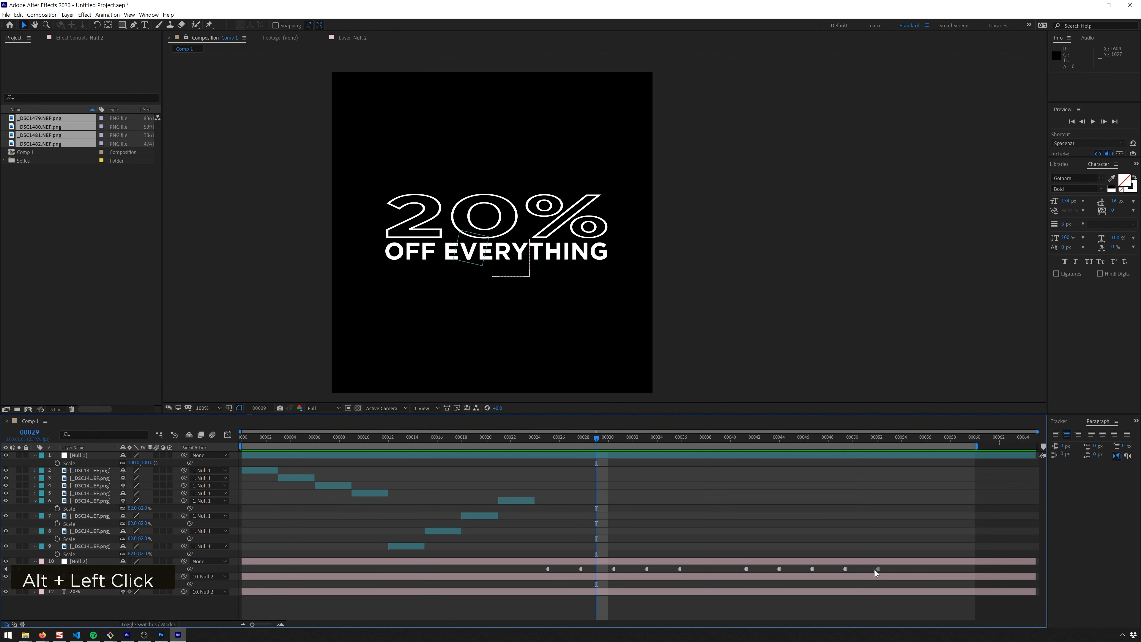
left_click(877, 569)
left_click_drag(904, 588, 413, 568)
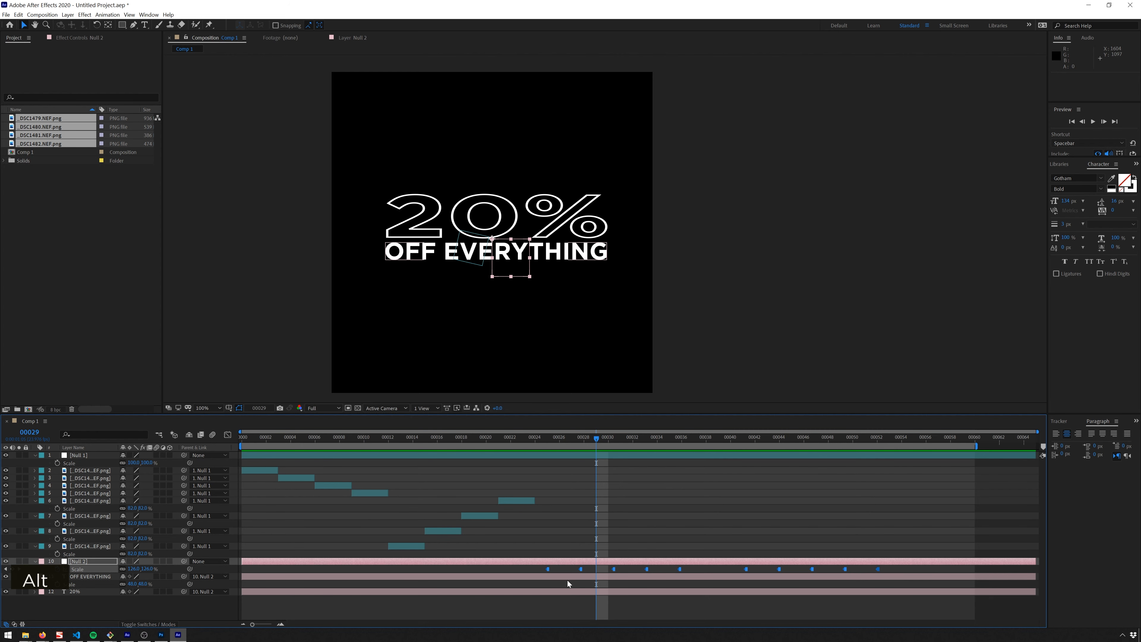
left_click_drag(879, 569, 840, 571)
key("space")
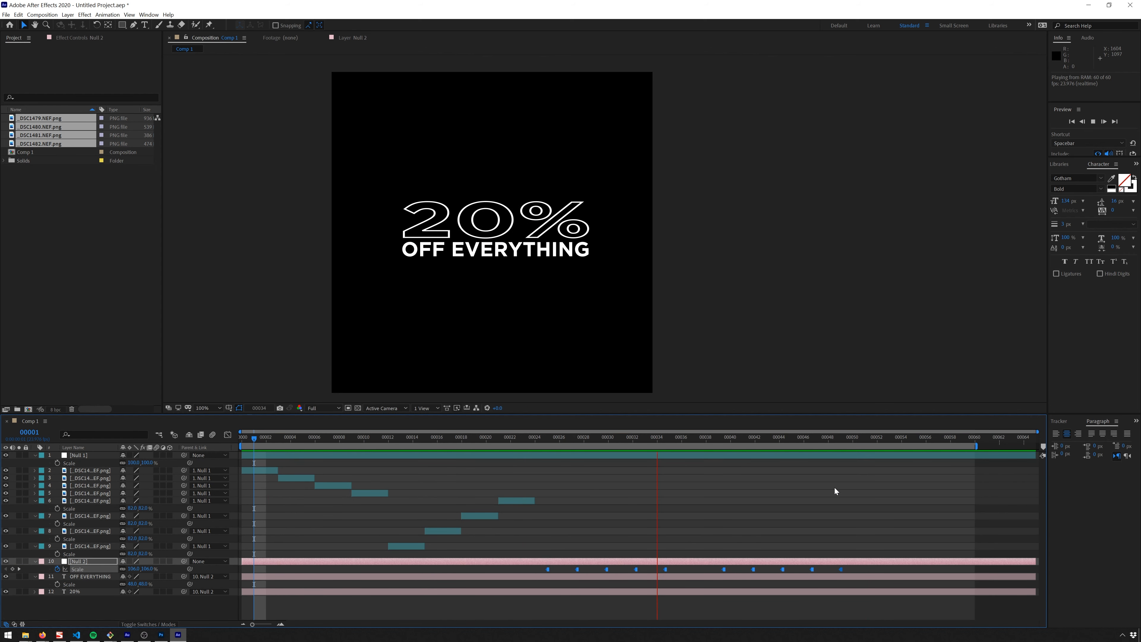
key("space")
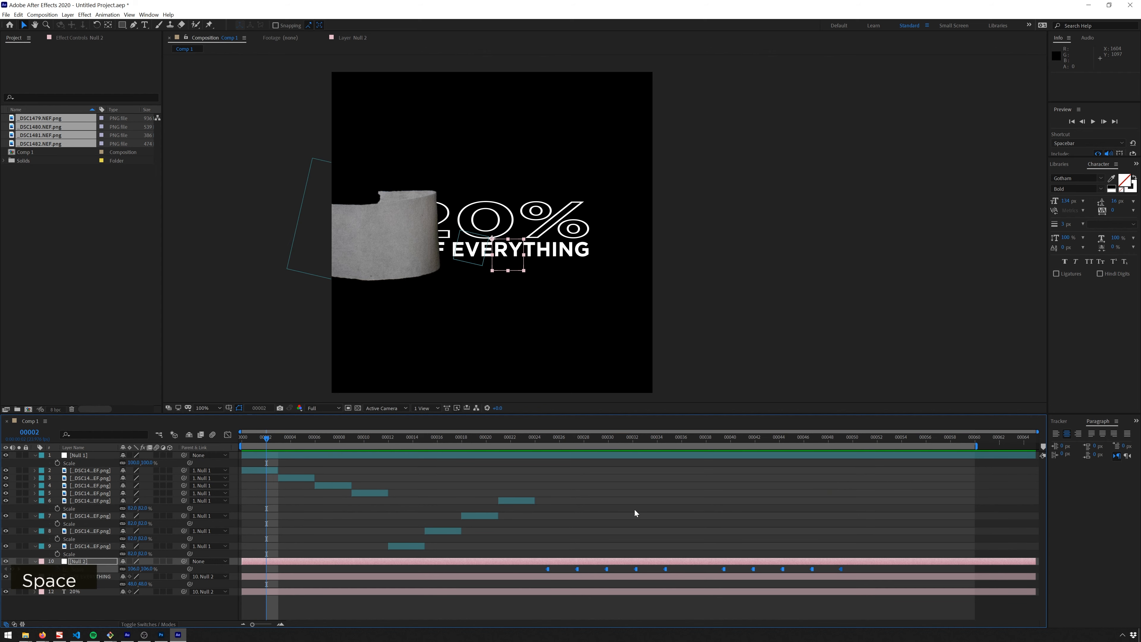
Bring the yellow texture MiesnerMediaStreetTextures_014.jpg from File Explorer's JPEG folder into the composition.
key("ctrl+shift+1")
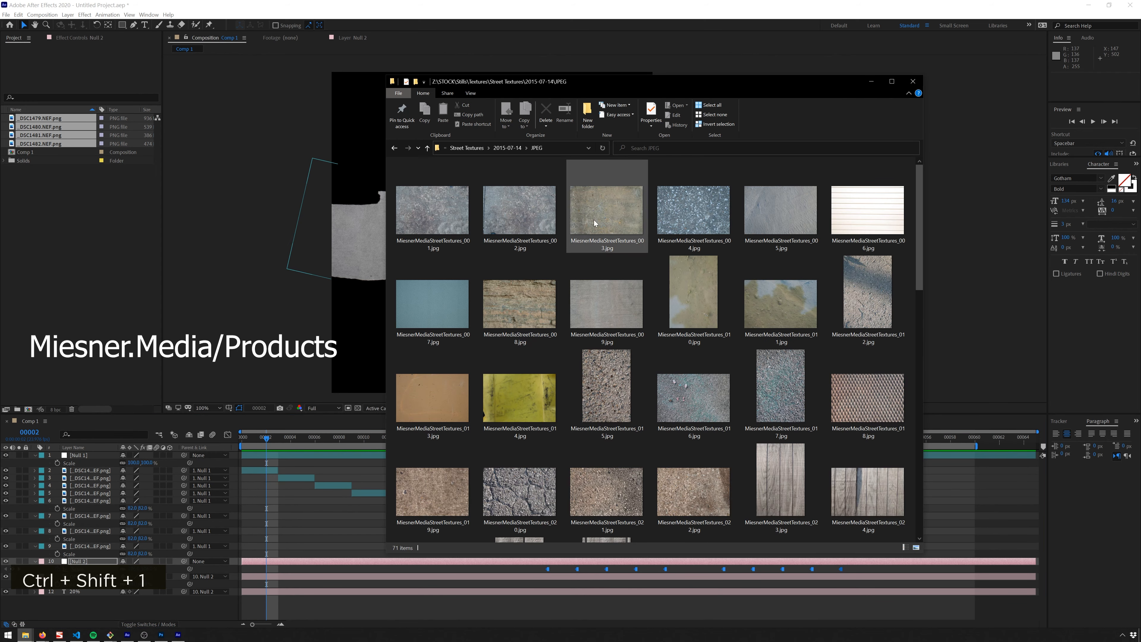
scroll(553, 263, "down", 3)
scroll(539, 259, "up", 3)
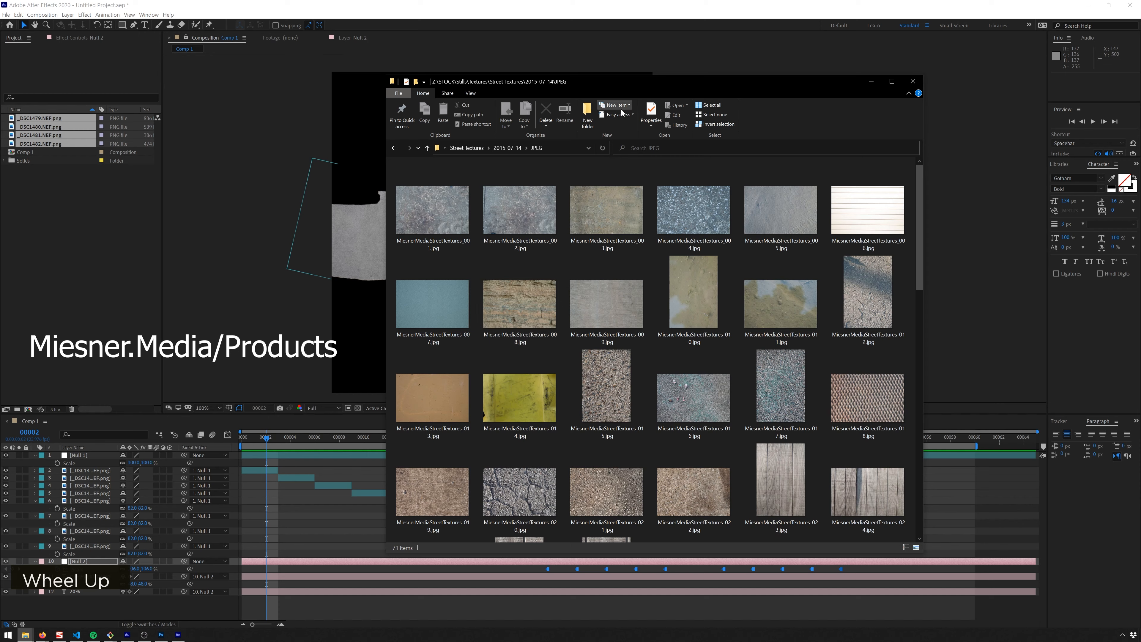
left_click_drag(517, 405, 103, 611)
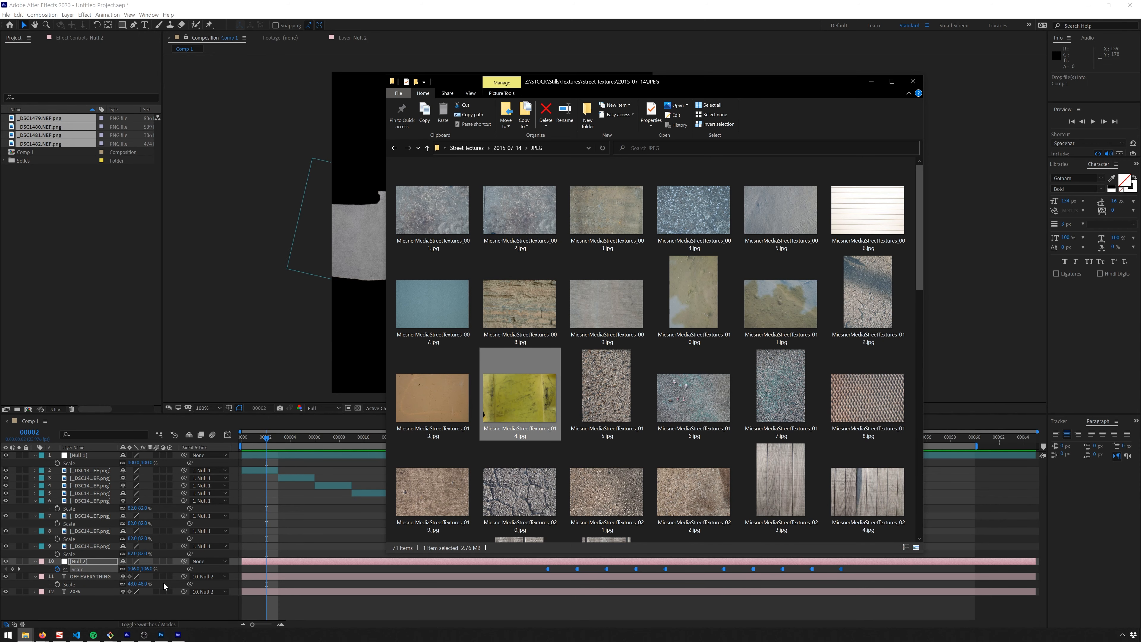
left_click_drag(163, 585, 444, 324)
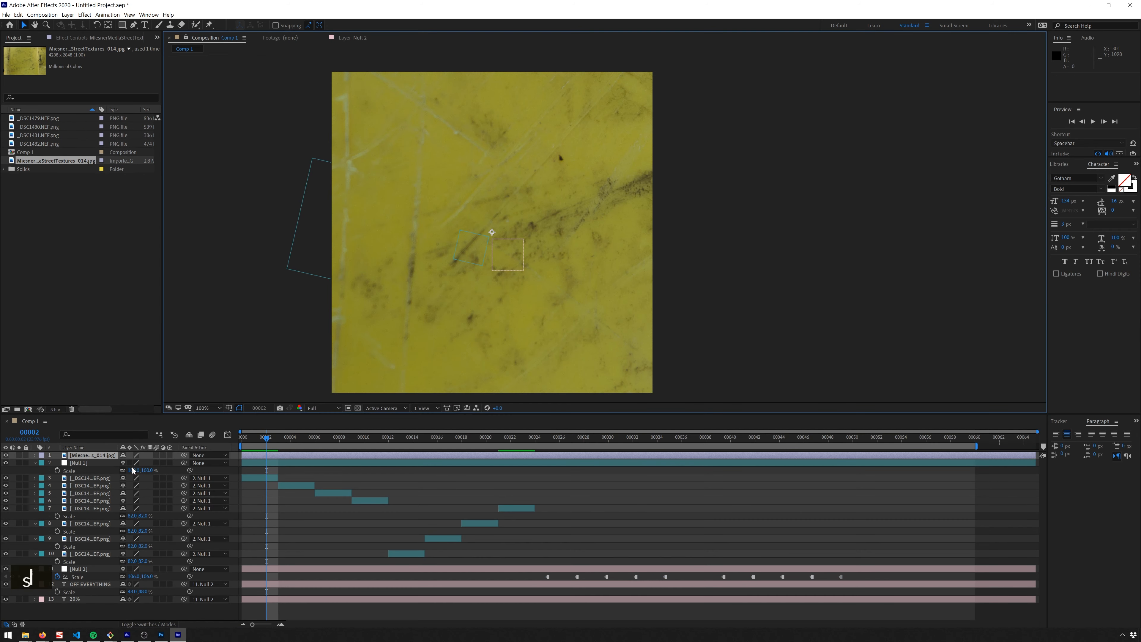
Scale the texture layer to 38% so it fits the frame height, and send it behind all other layers.
key("s")
mouse_move(143, 463)
left_mouse_down()
mouse_move(110, 463)
mouse_move(120, 463)
left_mouse_up()
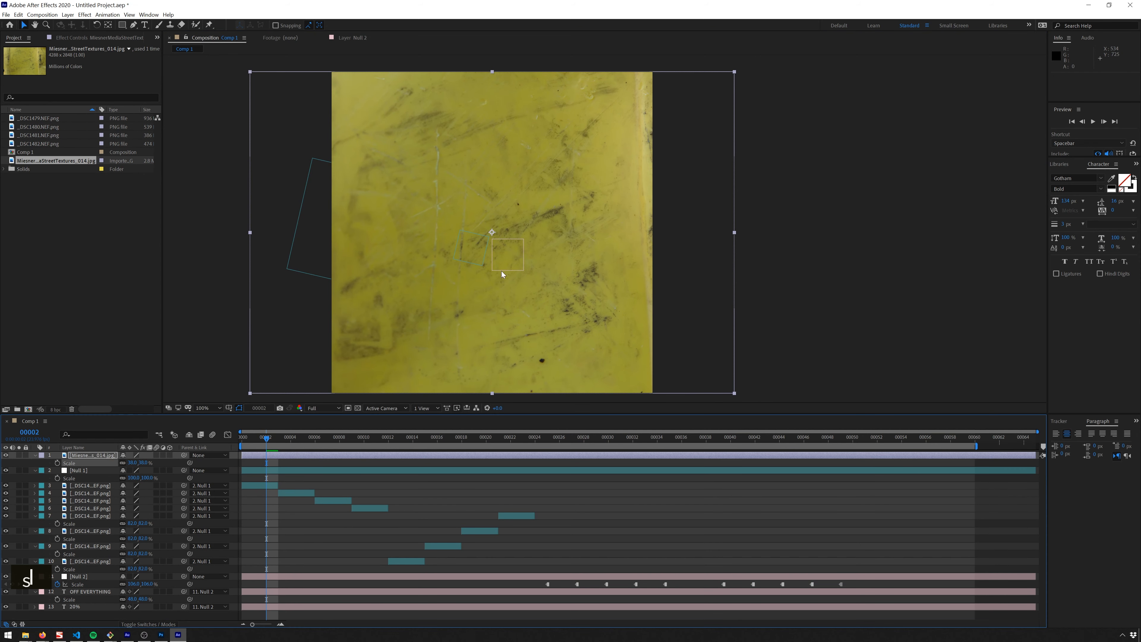
key("ctrl+shift+bracketleft")
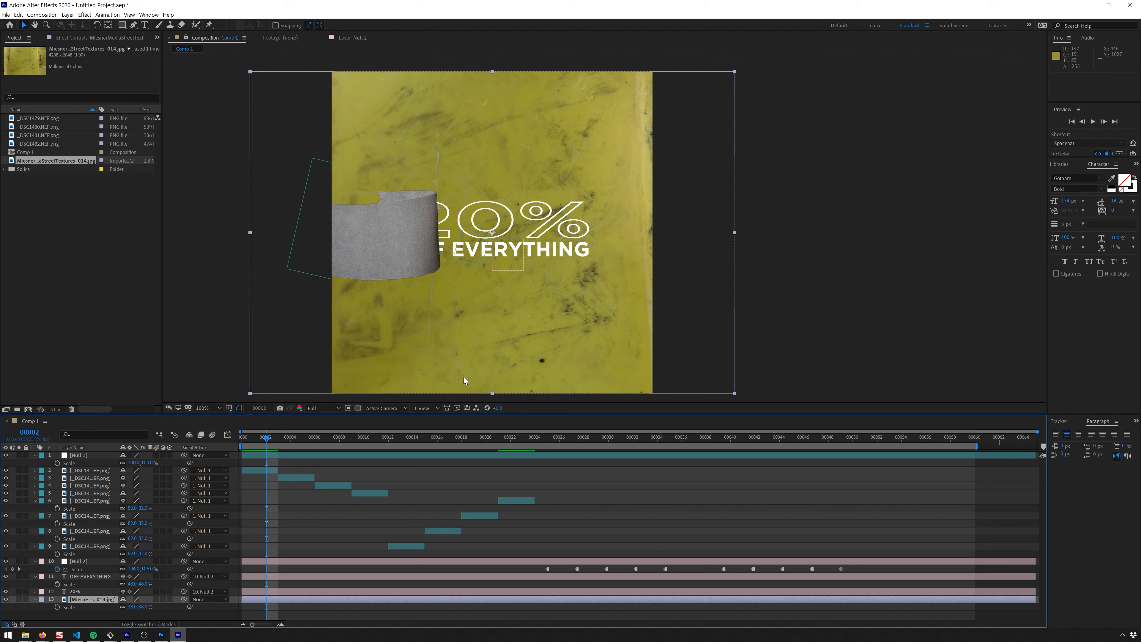
Apply the Colorama effect to the texture layer and set its output cycle to the Carribean preset palette.
key("Delete")
key("ctrl+space")
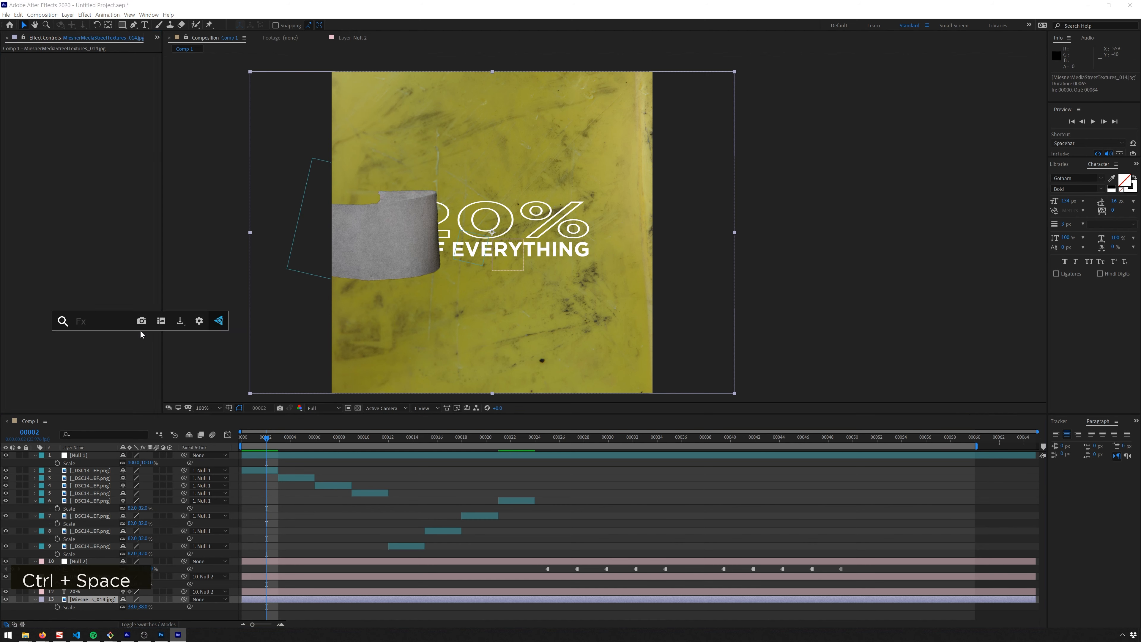
type("col")
key("Return")
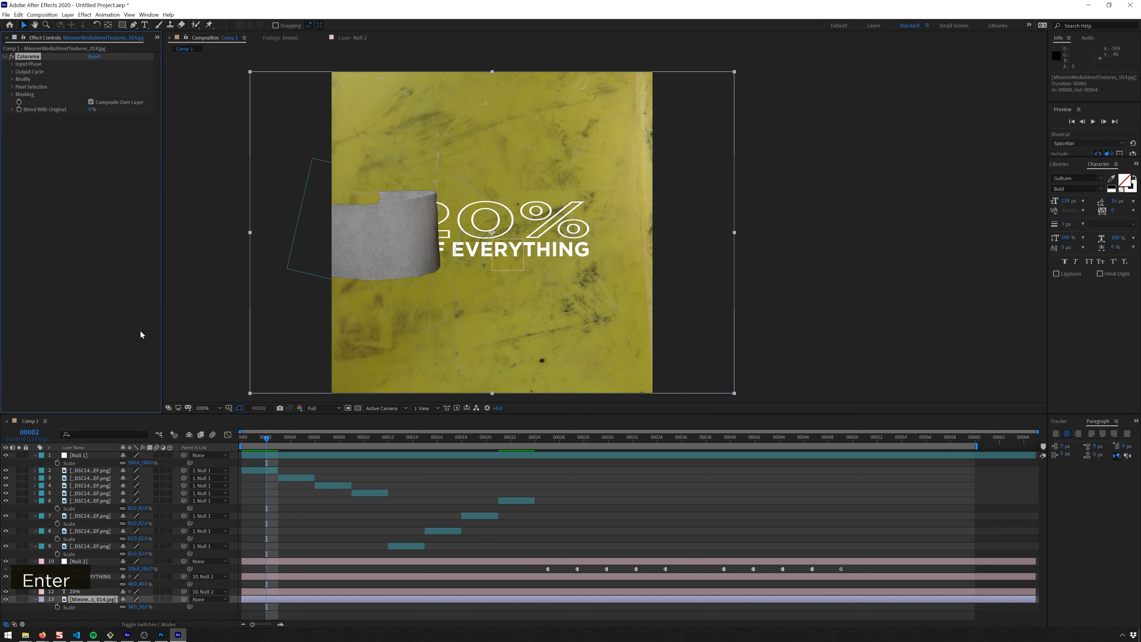
left_click(27, 72)
left_click(119, 79)
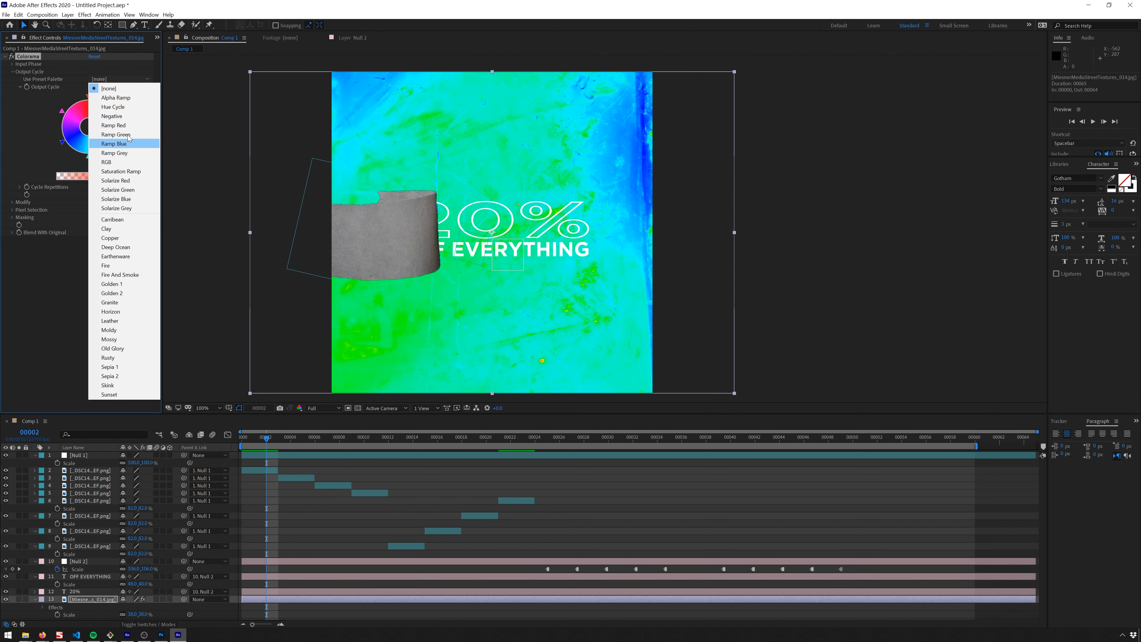
left_click(113, 220)
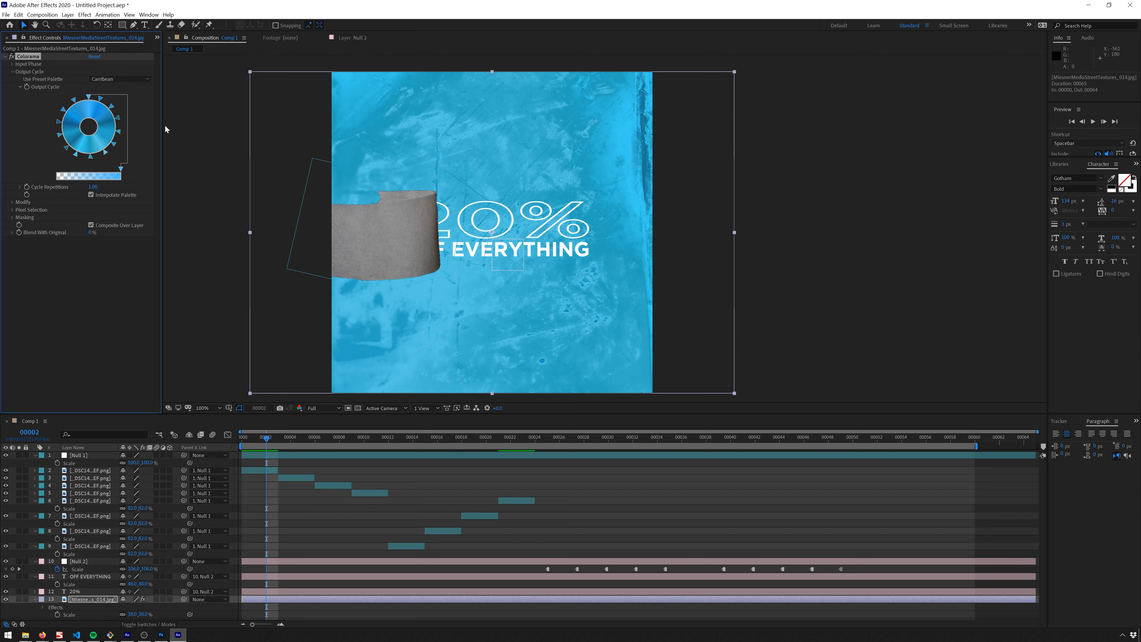
Recolor one lower blue stop on the Colorama output cycle wheel to purple.
left_click(107, 154)
double_click(104, 152)
left_click(165, 68)
key("Return")
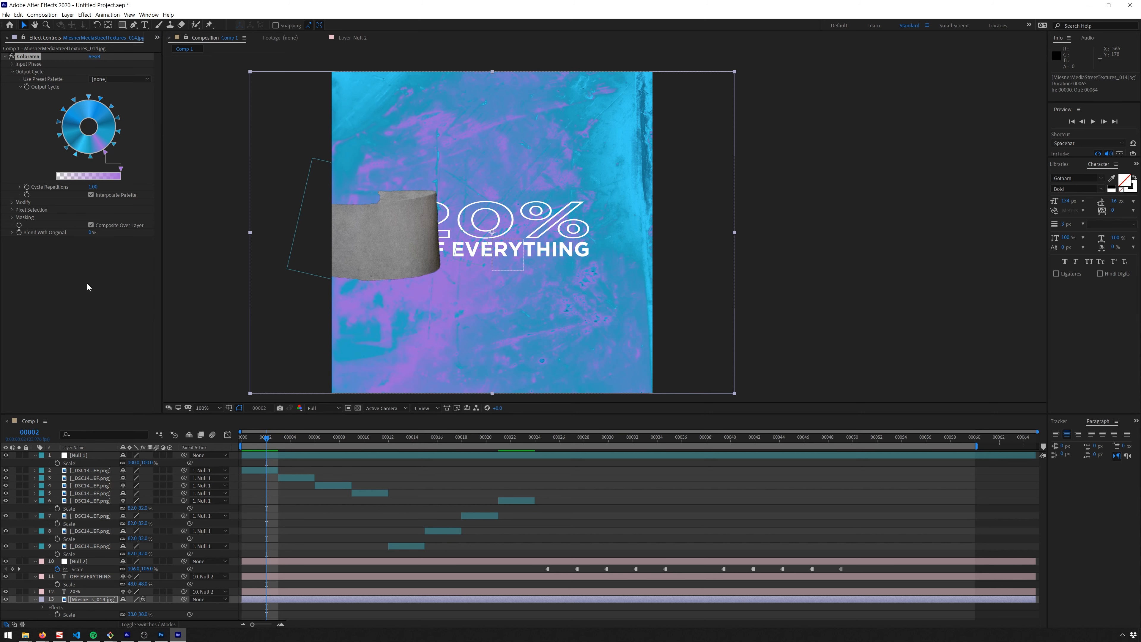
Add a Gaussian Blur to the texture layer and raise its blurriness until the background is a soft blue-purple gradient.
key("ctrl+space")
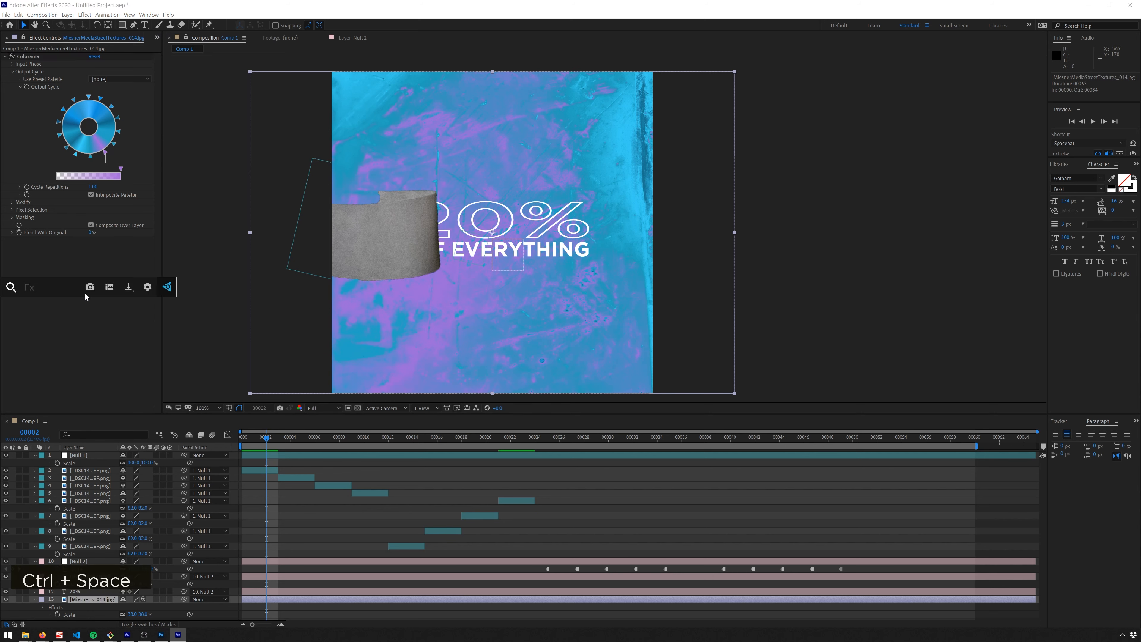
type("gauss")
key("Return")
left_click_drag(91, 247, 109, 247)
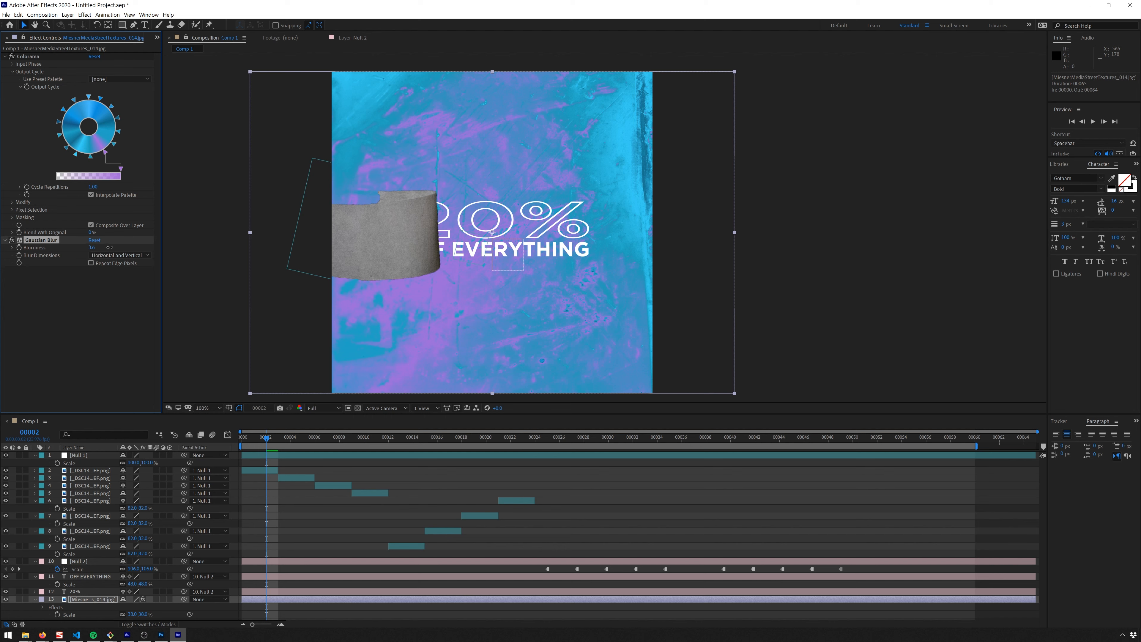
left_click_drag(212, 243, 515, 239)
left_click_drag(700, 236, 1140, 237)
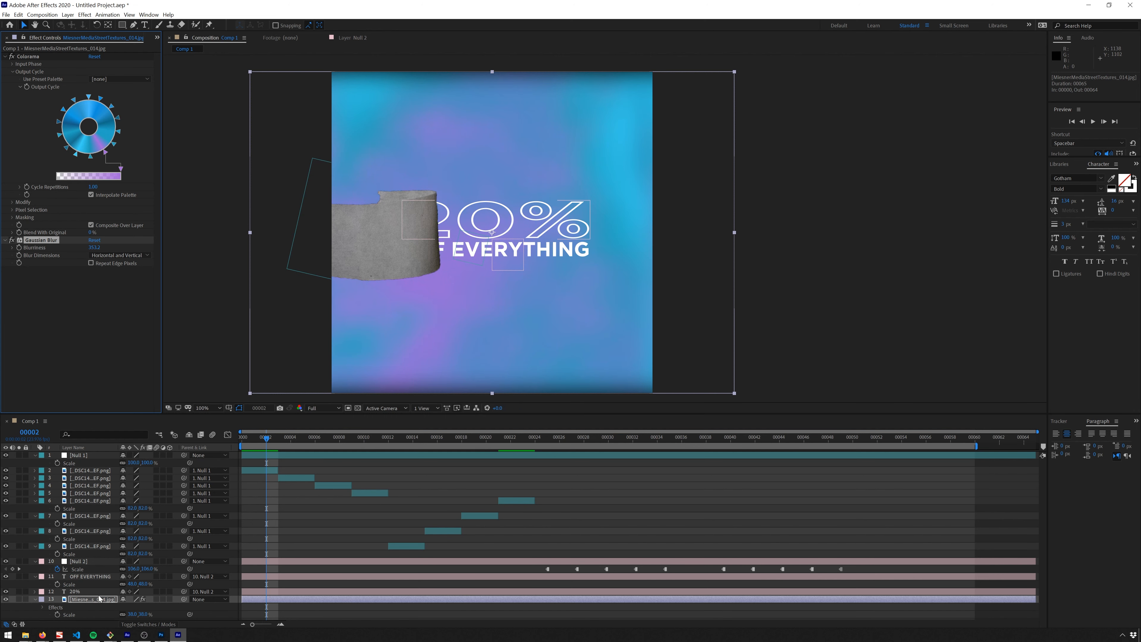
Create an unblurred duplicate of the texture layer, with its Gaussian Blur removed and its Colorama output cycle set to the Carribean preset.
key("ctrl+d")
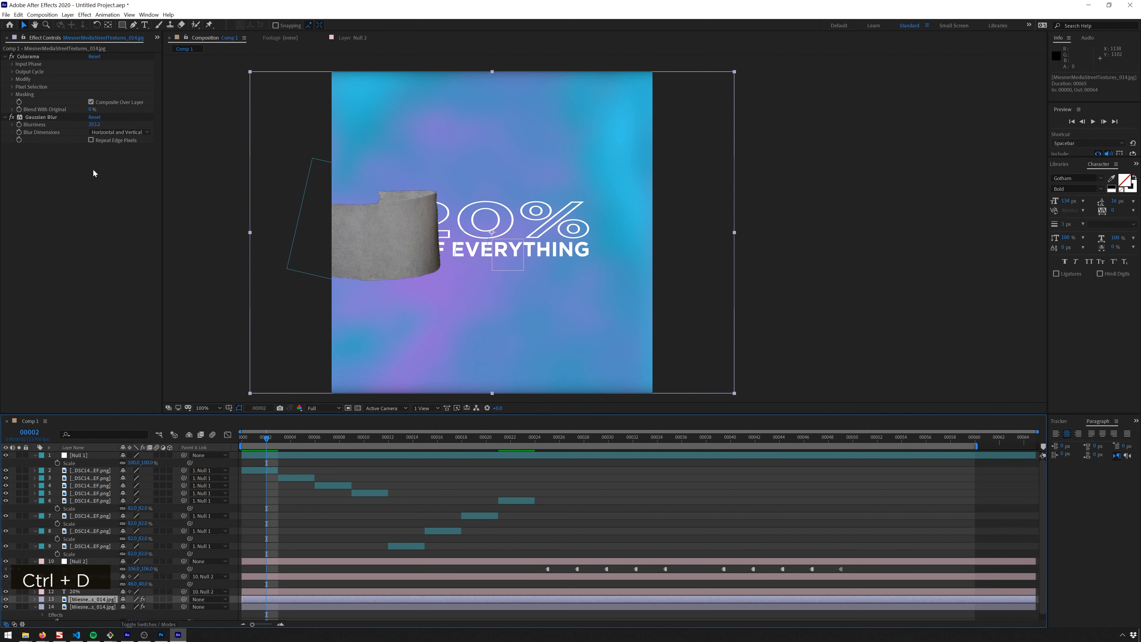
left_click(12, 71)
left_click(58, 236)
key("Delete")
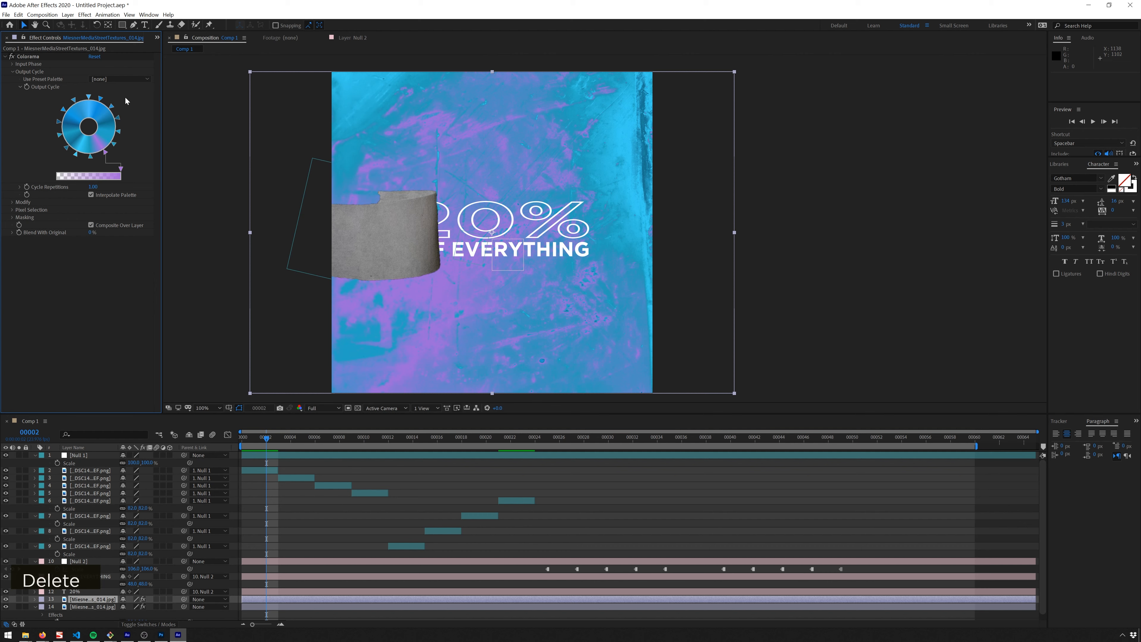
left_click(120, 79)
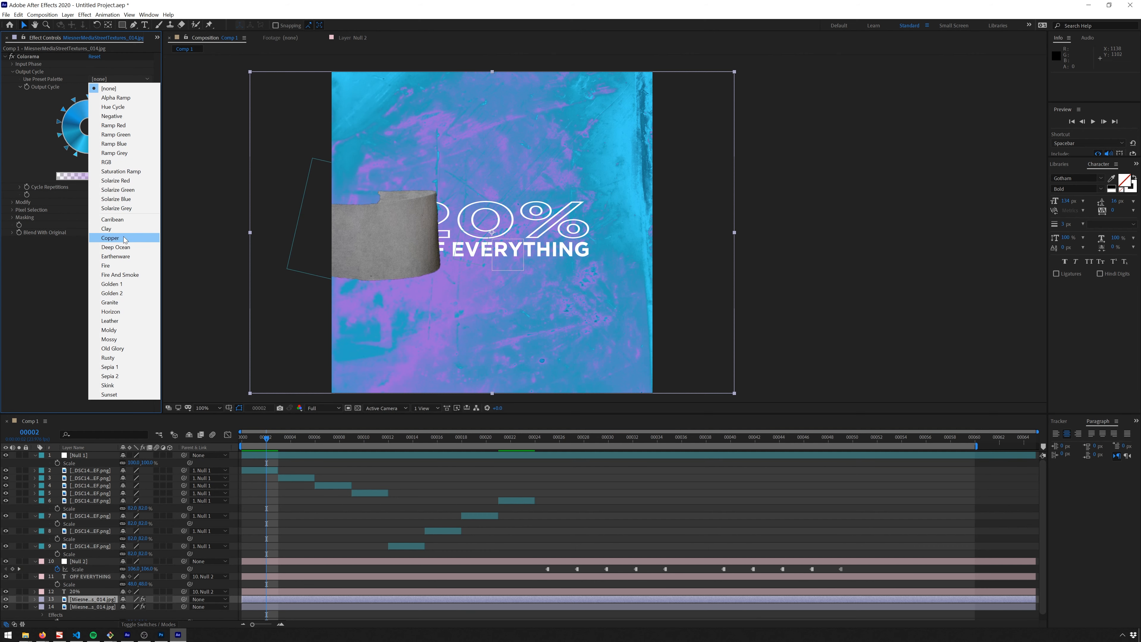
left_click(126, 220)
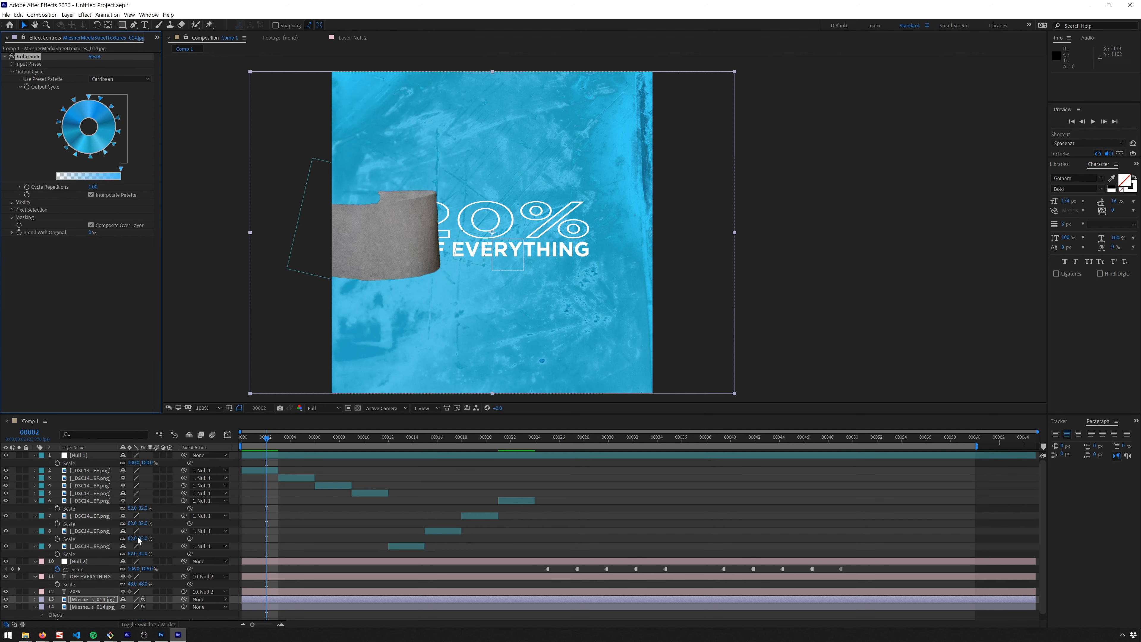
Place the blurred texture layer above the unblurred copy and set its blending mode to Color.
double_click(87, 608)
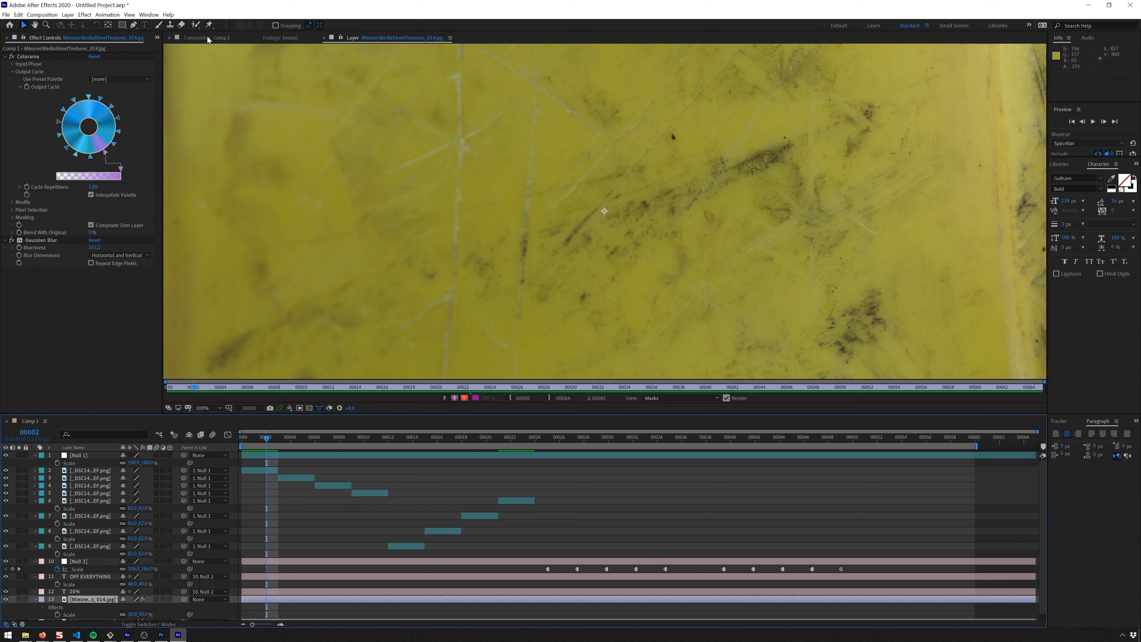
left_click(208, 38)
scroll(135, 585, "down", 1)
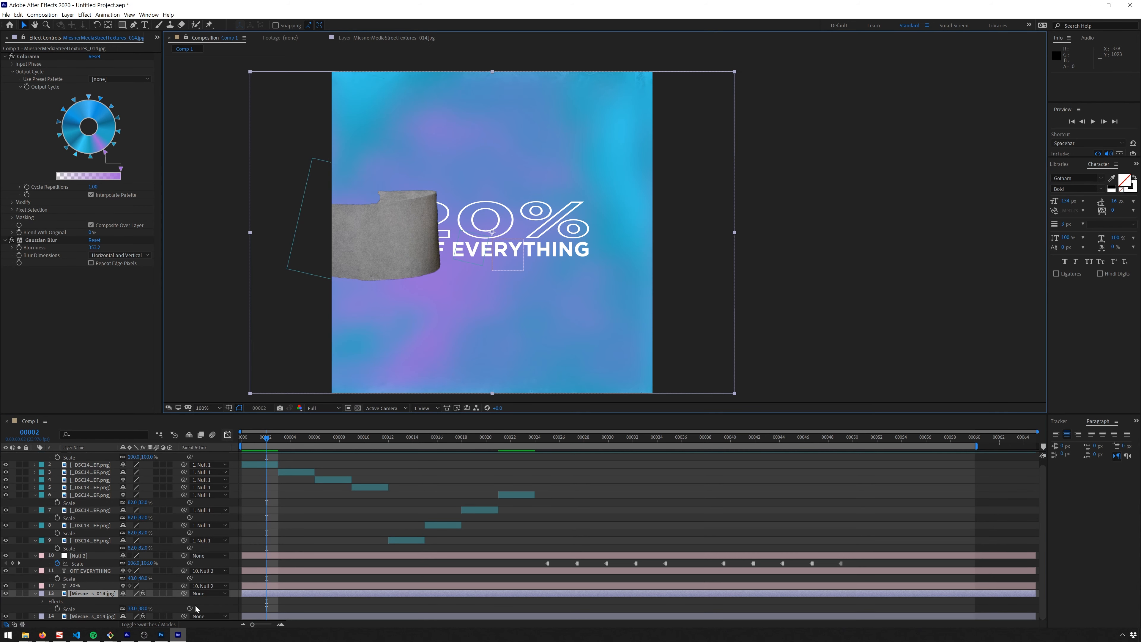
key("F4")
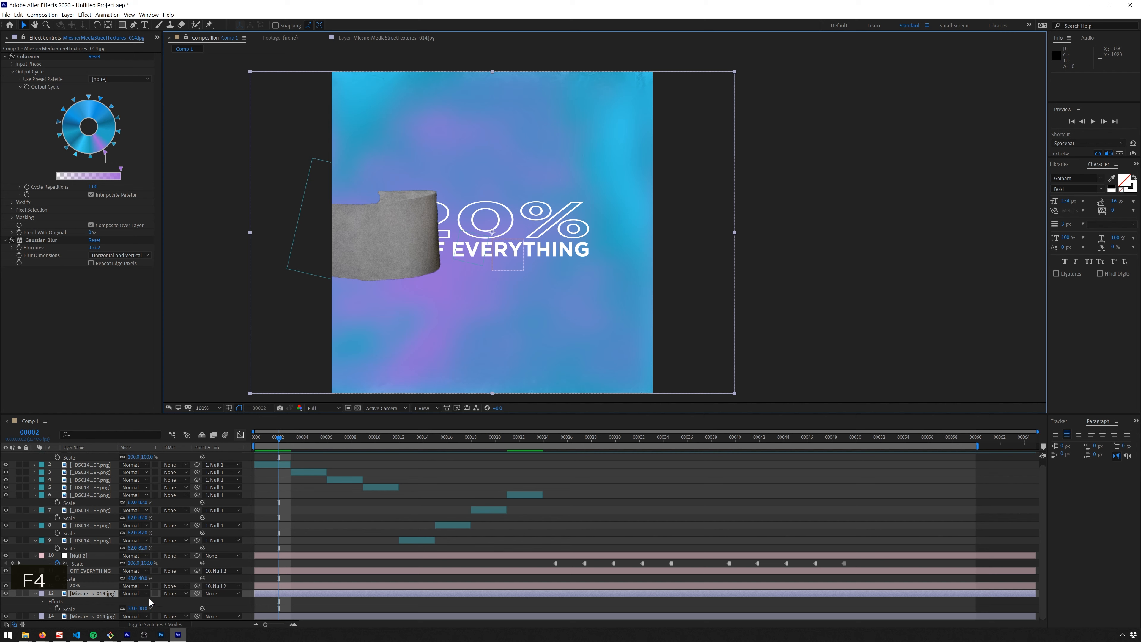
left_click(143, 593)
left_click(152, 517)
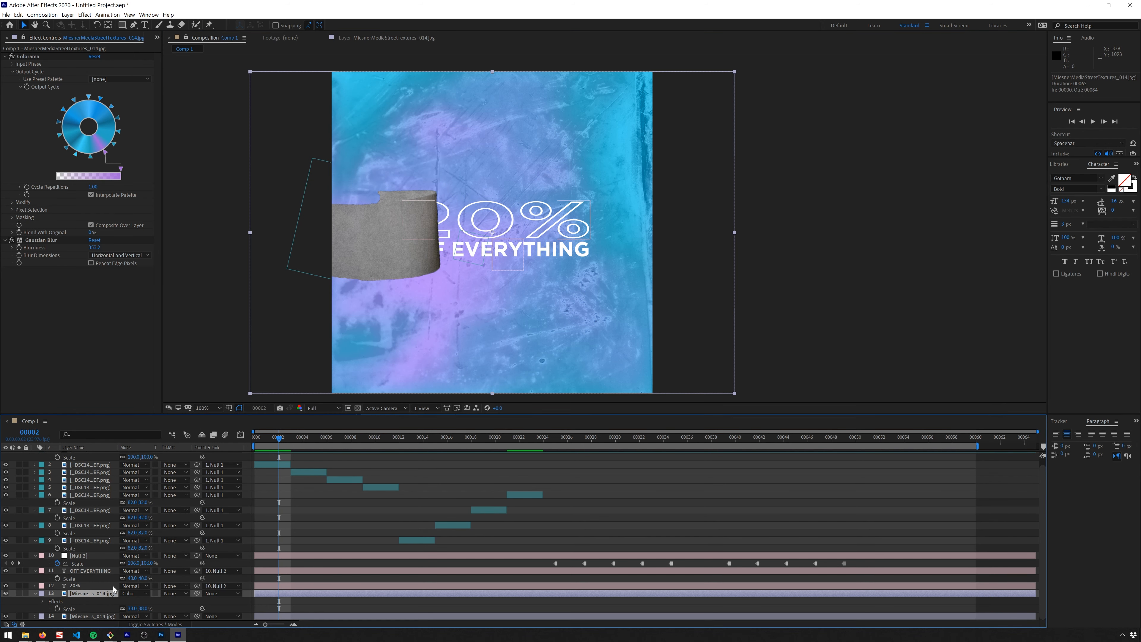
Create an adjustment layer above the texture layers and apply the Levels effect to it.
key("ctrl+alt+y")
key("ctrl+space")
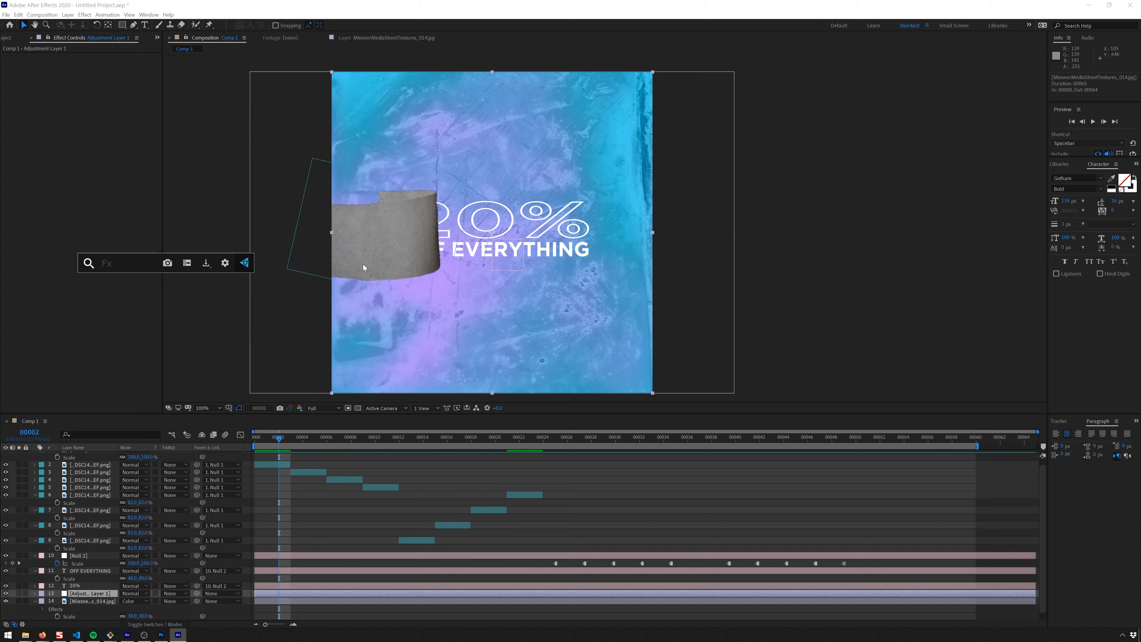
type("le")
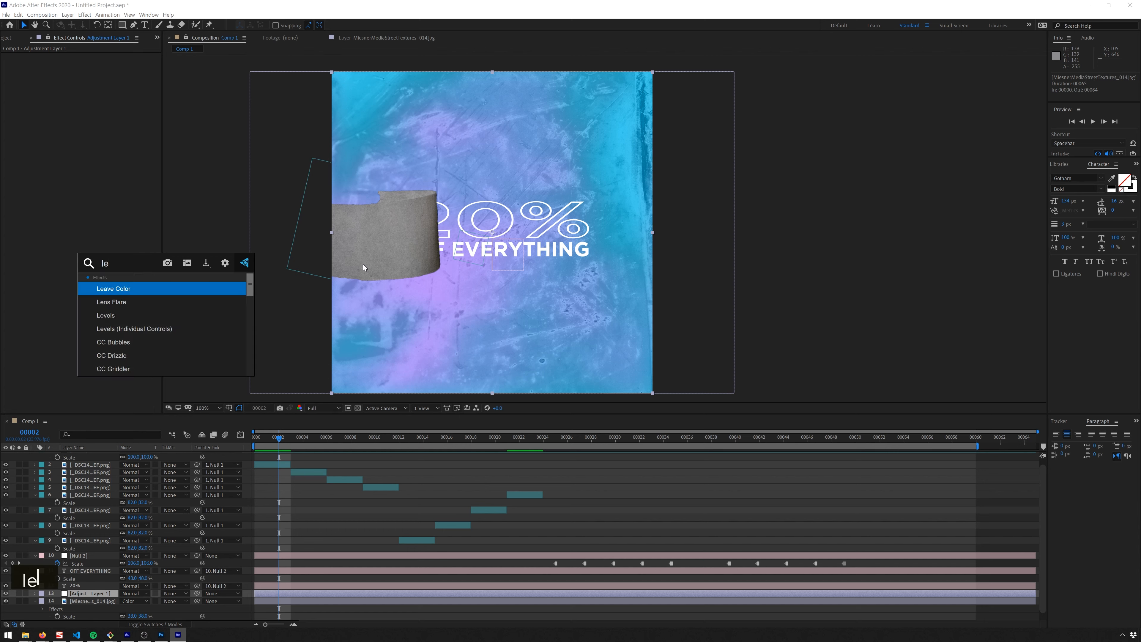
key("Down")
key("Down")
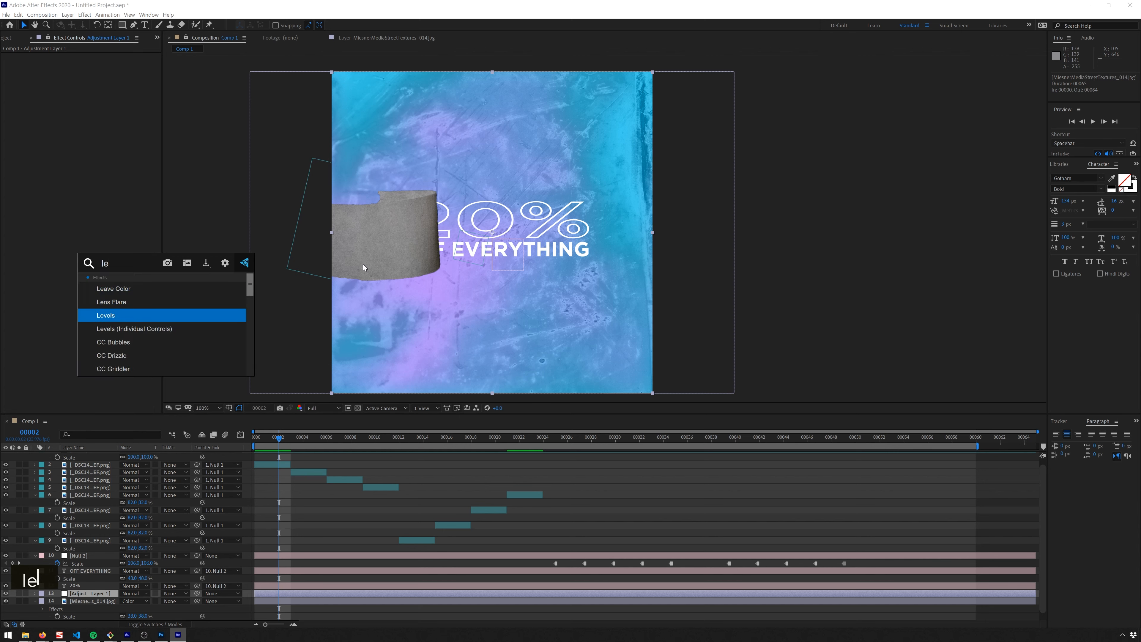
key("Return")
Add Glow and Gaussian Blur effects to the adjustment layer.
key("ctrl+space")
type("glo")
key("Return")
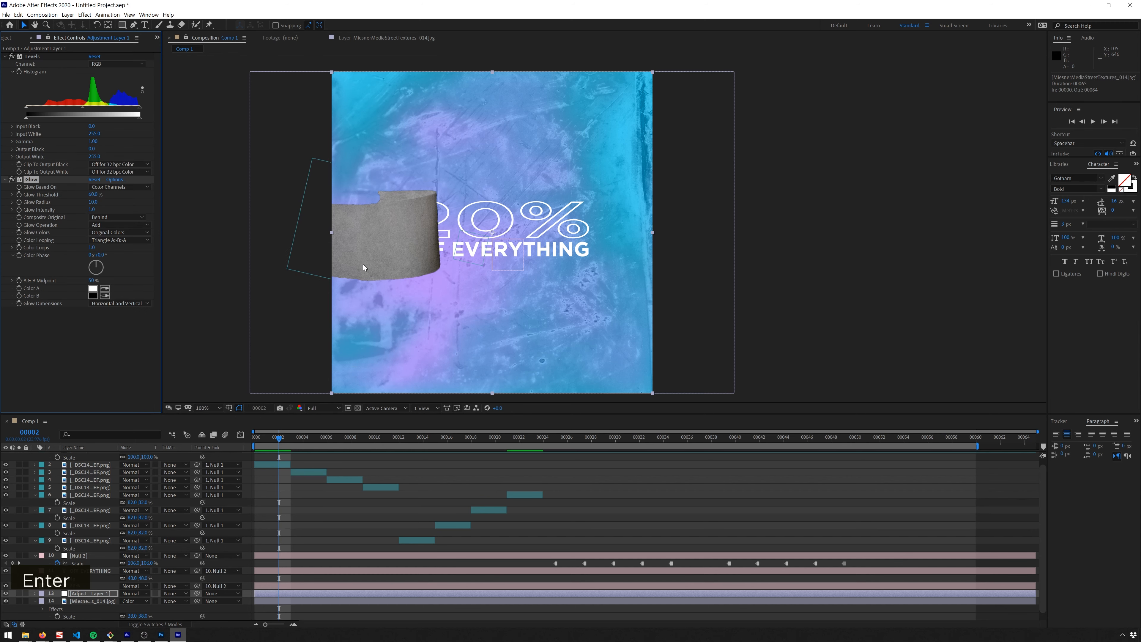
key("ctrl+space")
type("blur")
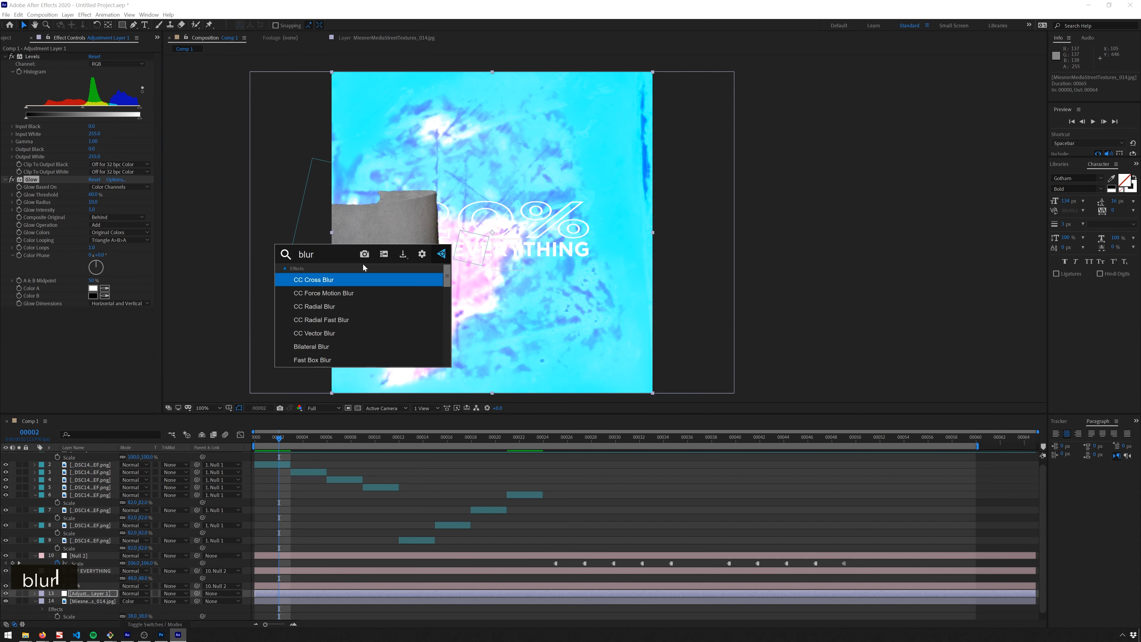
key("BackSpace")
key("BackSpace")
key("BackSpace")
key("BackSpace")
type("g")
key("Down")
key("Return")
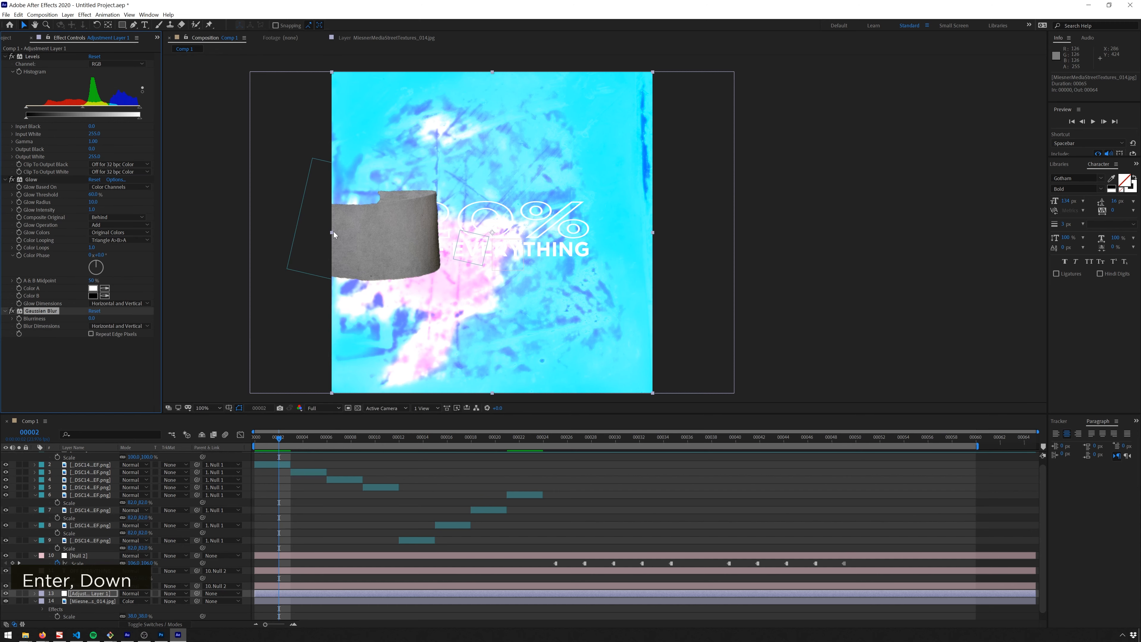
Lower the adjustment layer's Levels input white to about 200, and raise the Glow threshold and radius with an intensity of 0.5.
left_click_drag(139, 111, 120, 111)
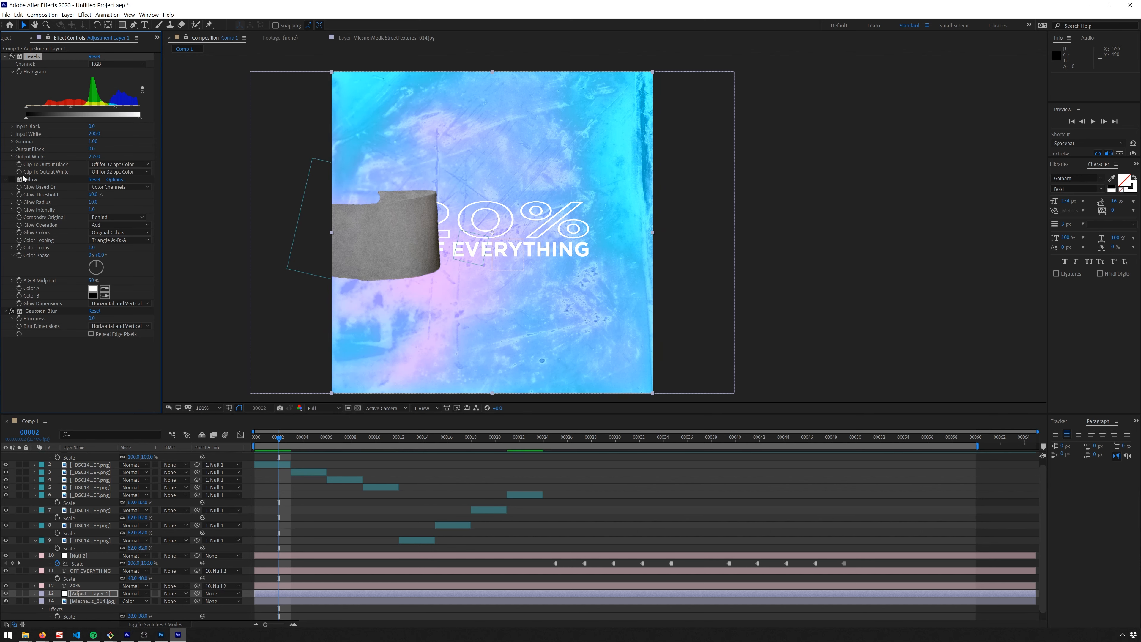
left_click(12, 179)
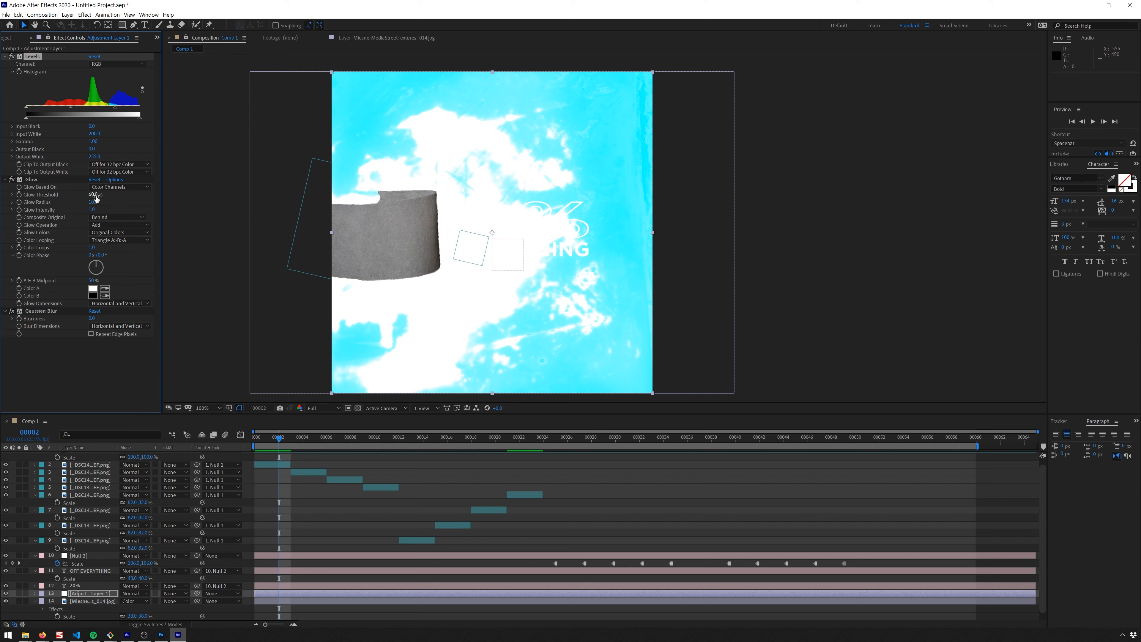
left_click_drag(94, 196, 138, 199)
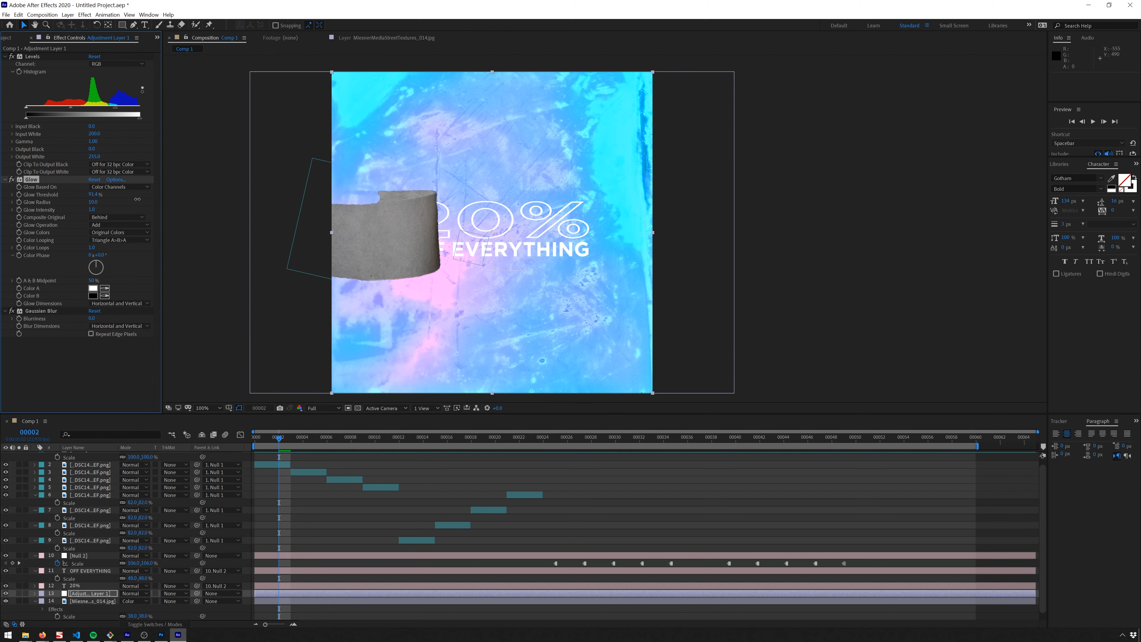
left_click_drag(148, 198, 202, 197)
left_click_drag(119, 213, 132, 208)
left_click(96, 207)
type("0.5")
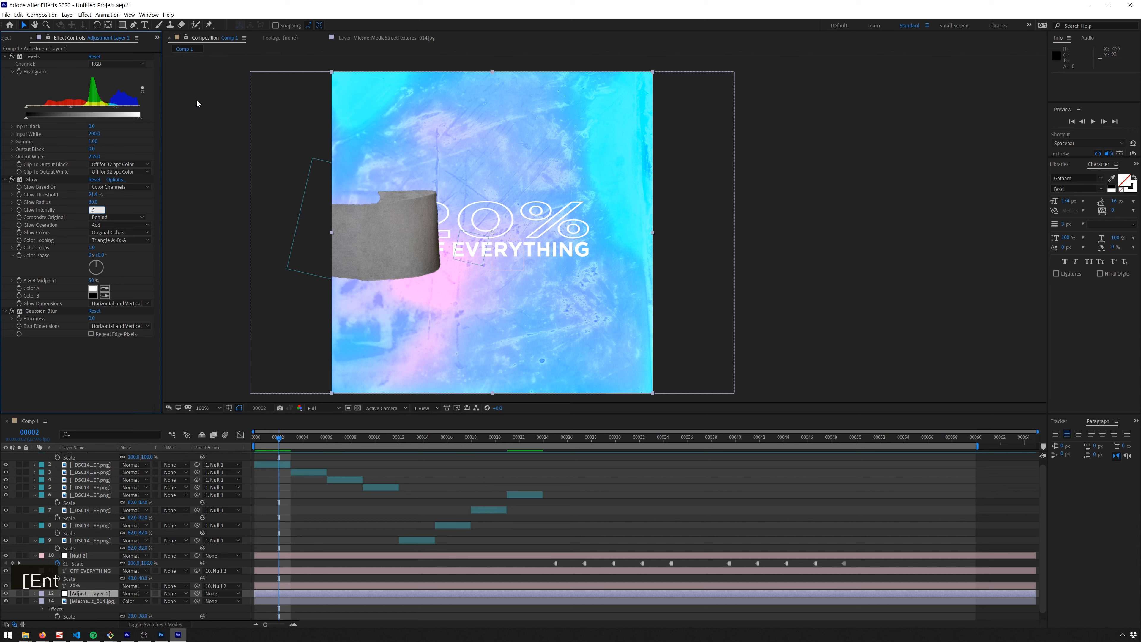
key("Return")
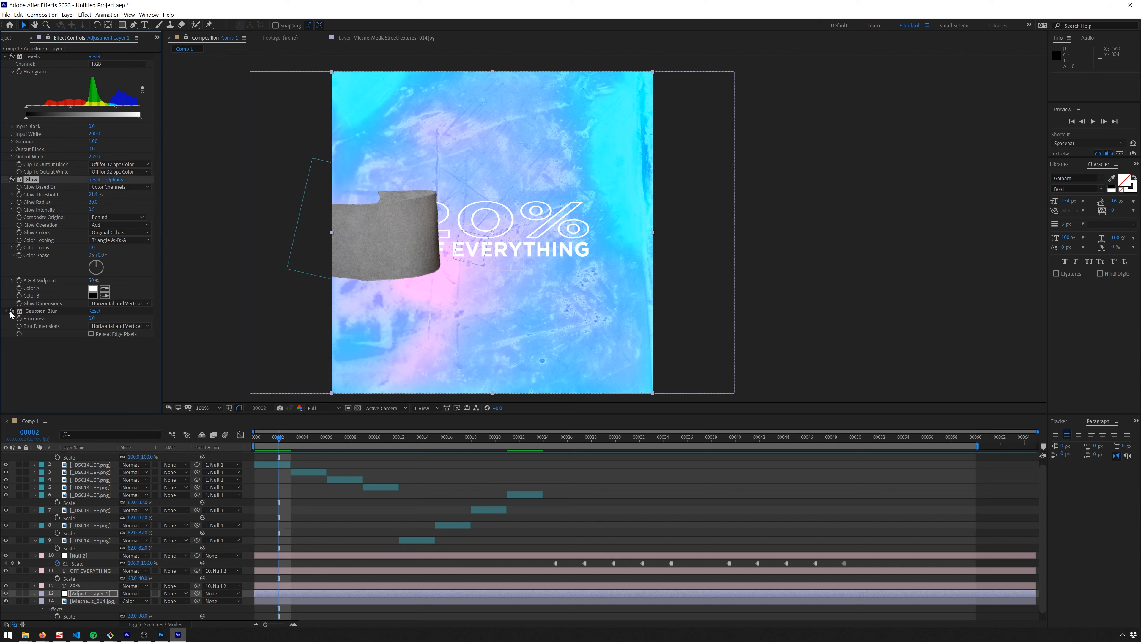
Set the adjustment layer's Gaussian Blur blurriness to 20 and its Glow intensity to 0.1.
left_click(91, 319)
type("20")
key("Return")
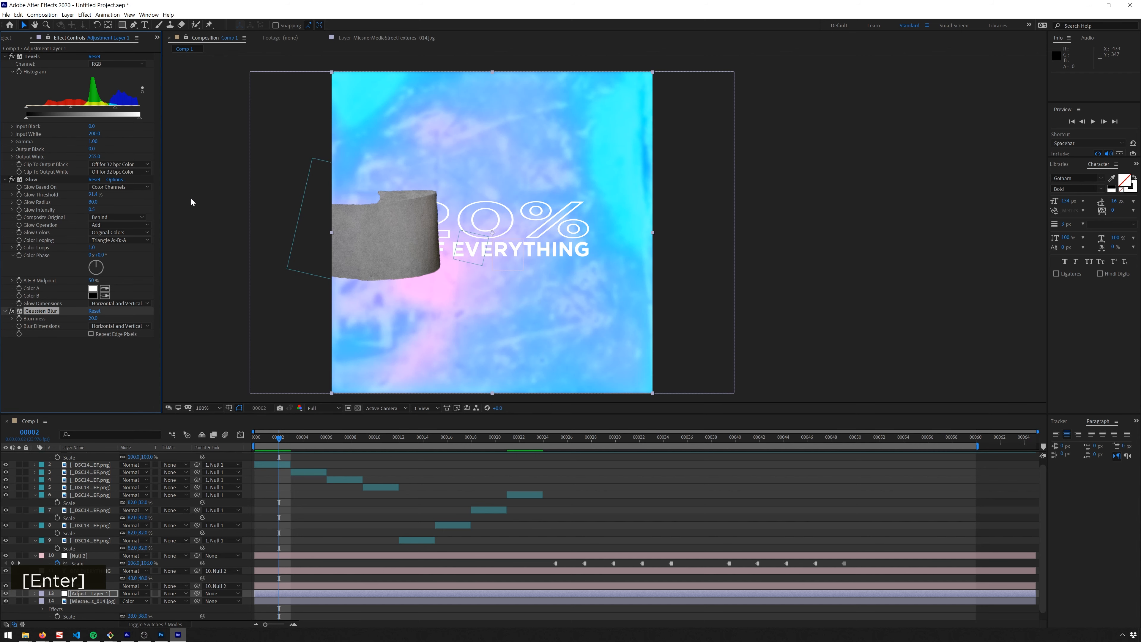
left_click(91, 210)
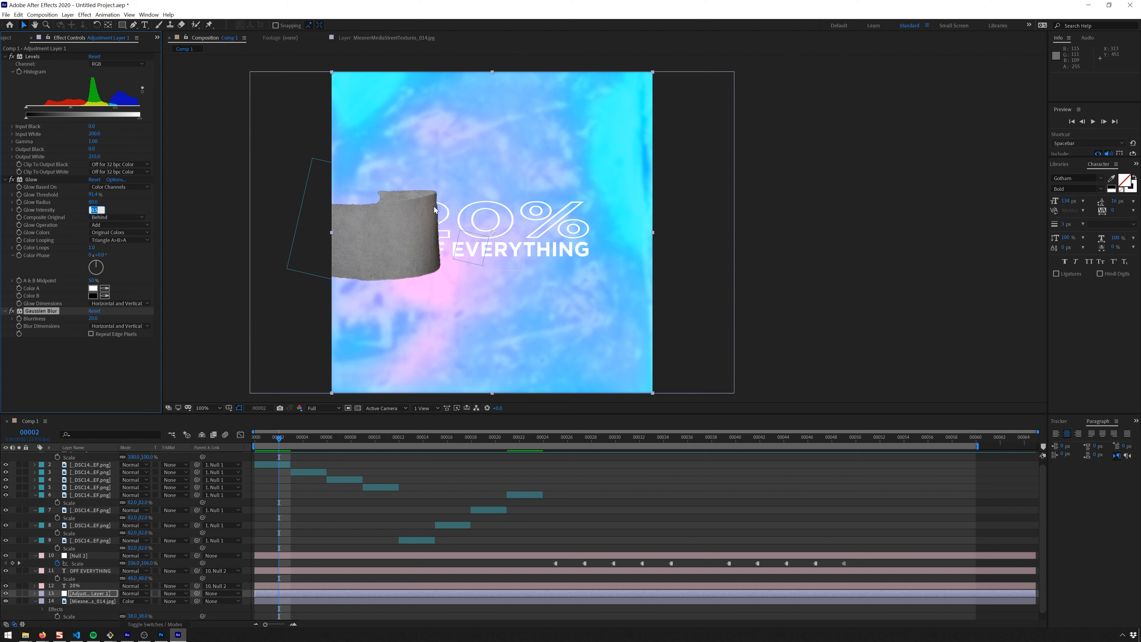
type("0.1")
key("Return")
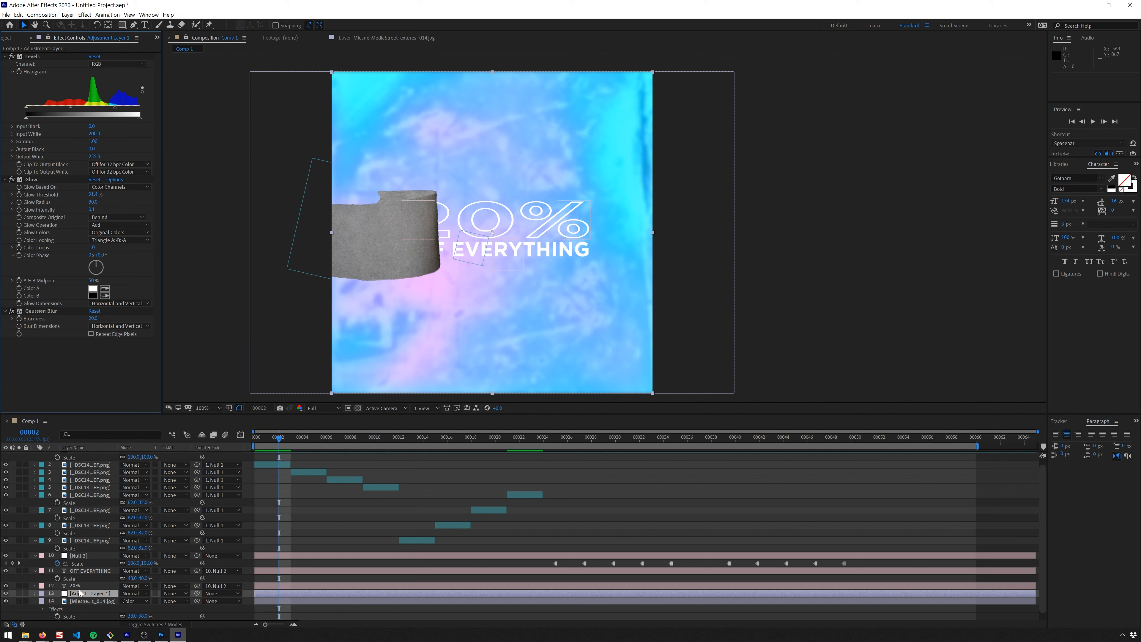
Add a second Levels effect to the adjustment layer, lower its output white and raise its output black to about 24.
key("ctrl+space")
type("leve")
key("Return")
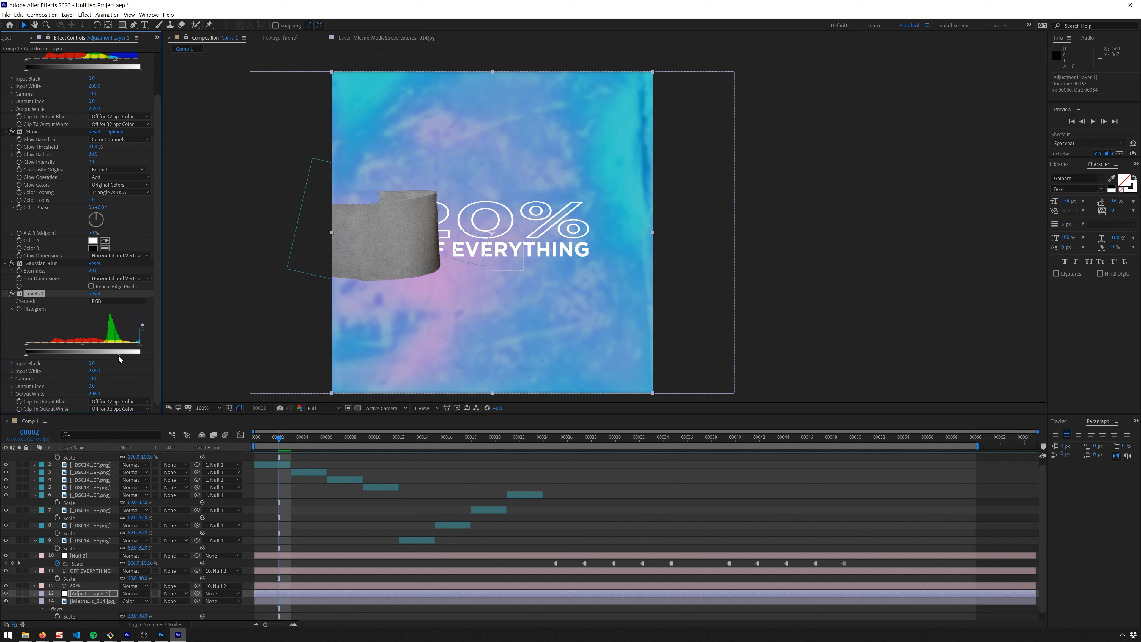
left_click_drag(28, 347, 37, 347)
mouse_move(40, 346)
left_mouse_down()
mouse_move(21, 346)
mouse_move(51, 359)
mouse_move(36, 359)
left_mouse_up()
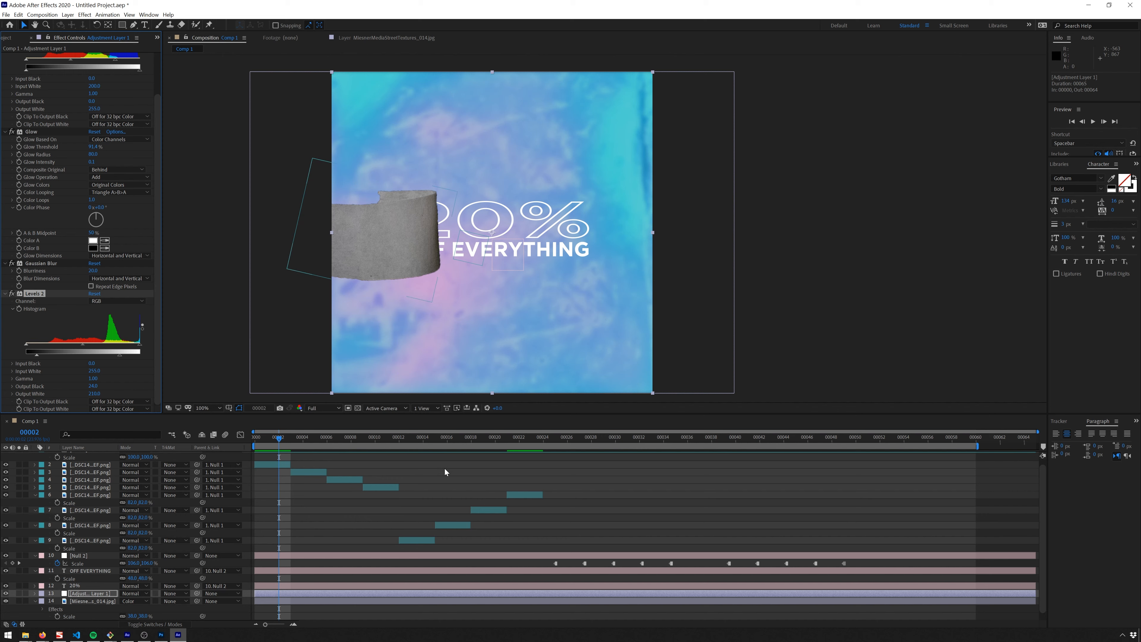
Reduce the stroke width of the outlined "20%" text layer to 1 px.
scroll(118, 492, "up", 1)
scroll(111, 512, "down", 1)
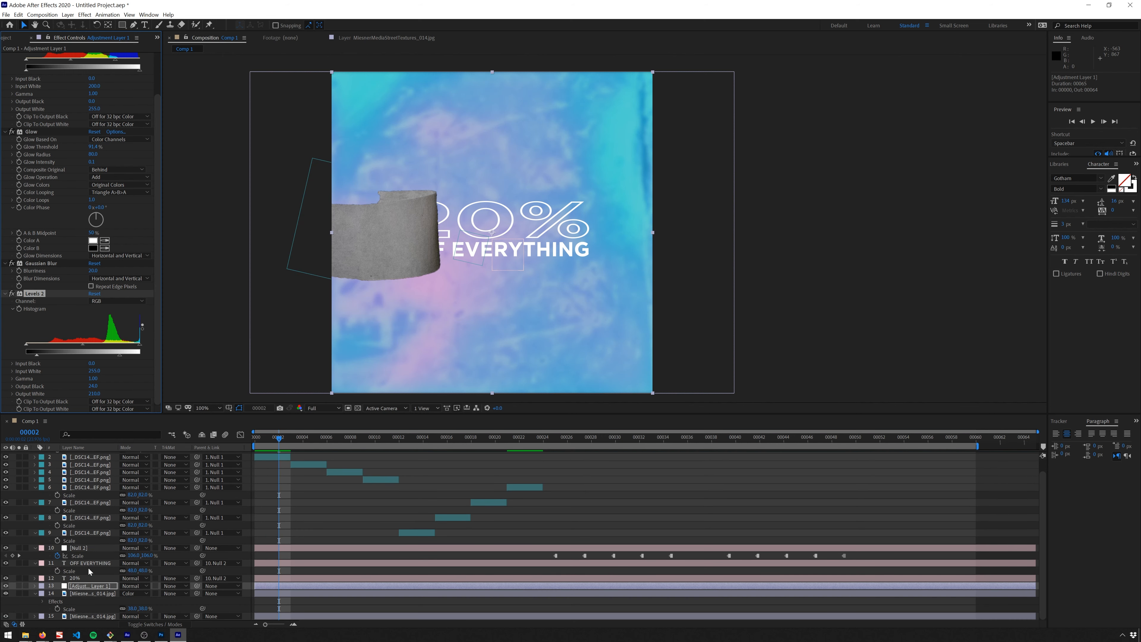
left_click(81, 578)
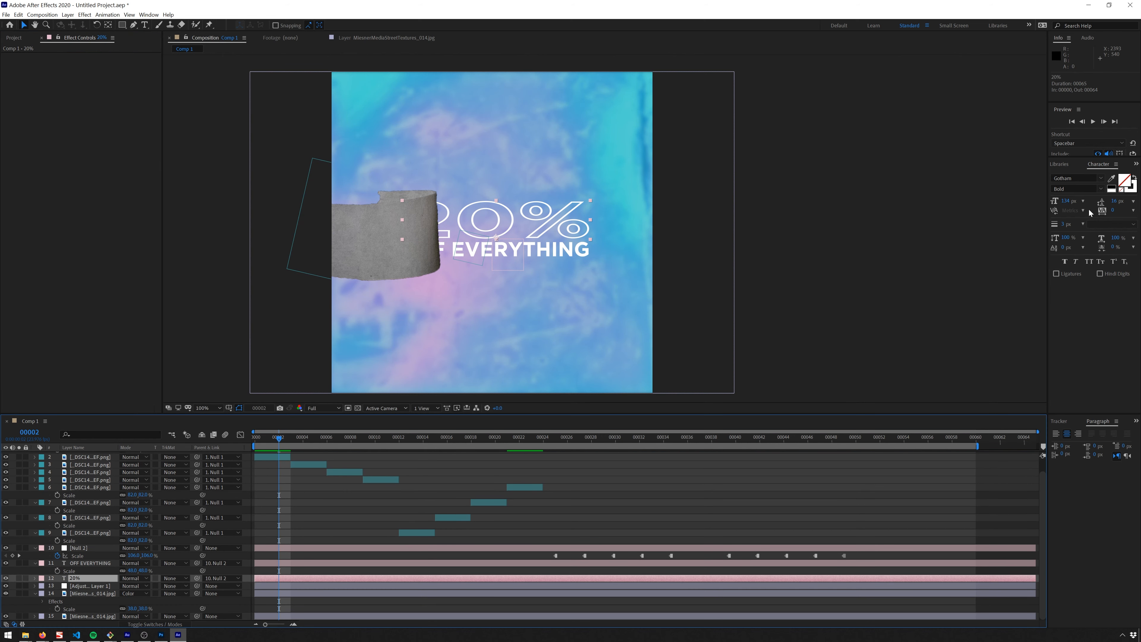
left_click(1069, 223)
key("Down")
key("Down")
key("Up")
key("Down")
key("Down")
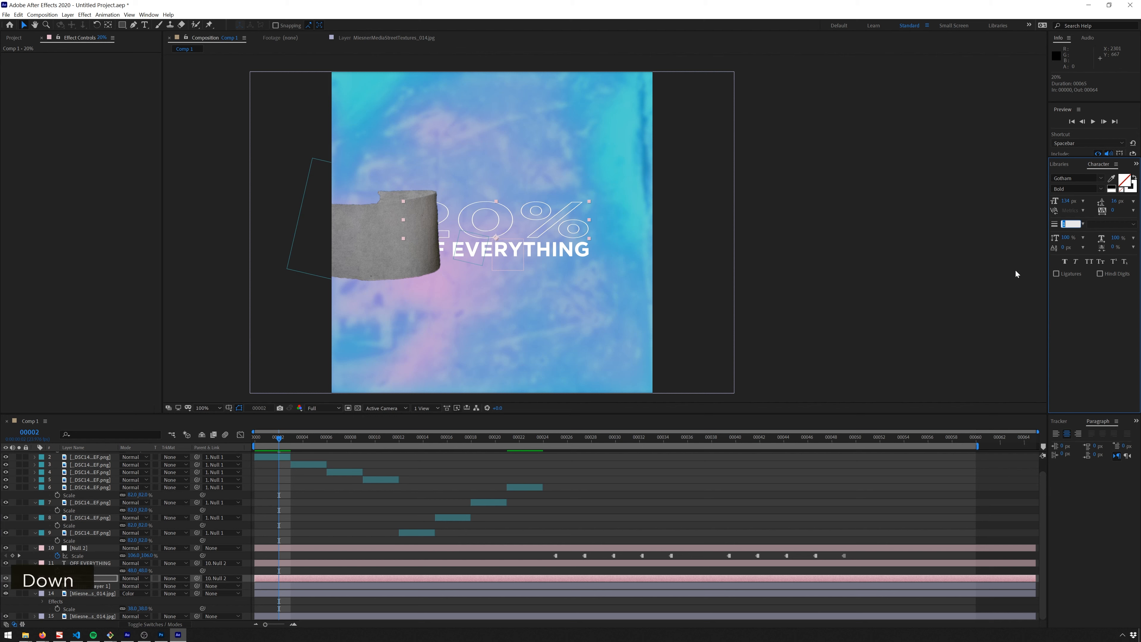
left_click(581, 509)
Pre-compose Null 1 and all eight tape image layers into a composition named Tape.
scroll(540, 556, "up", 1)
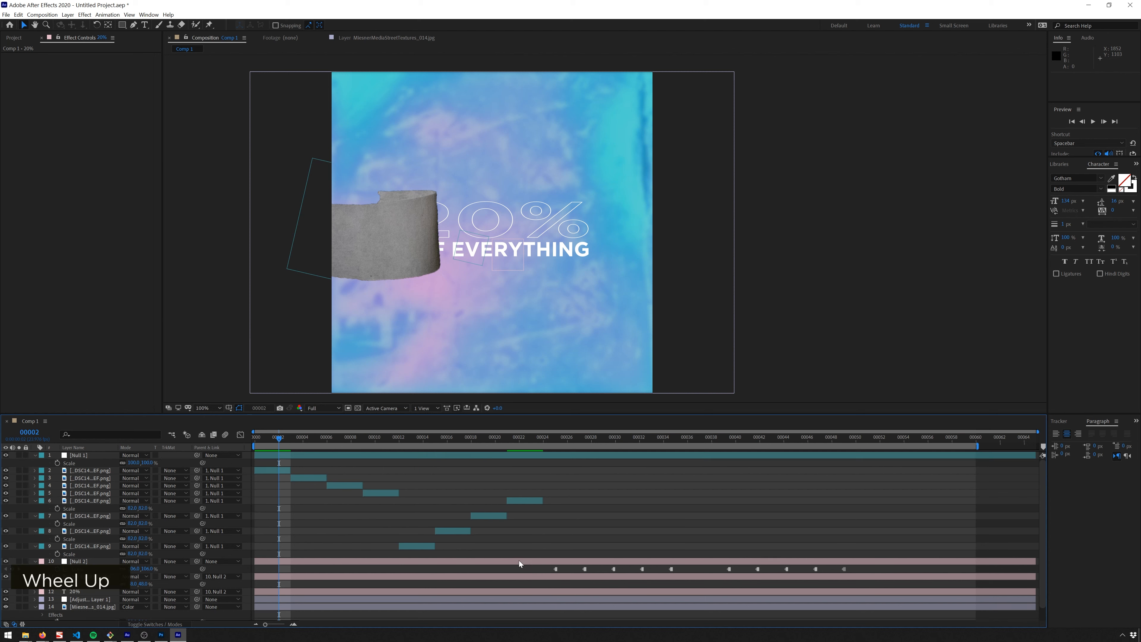
left_click(427, 547)
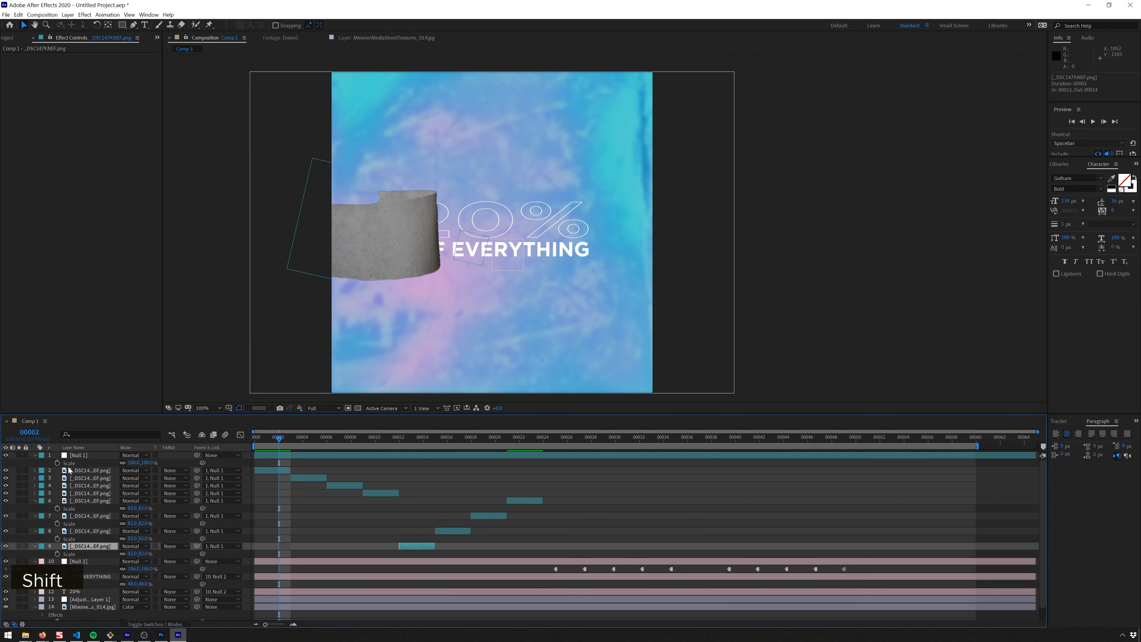
left_click(74, 471, "shift")
left_click(82, 456, "shift")
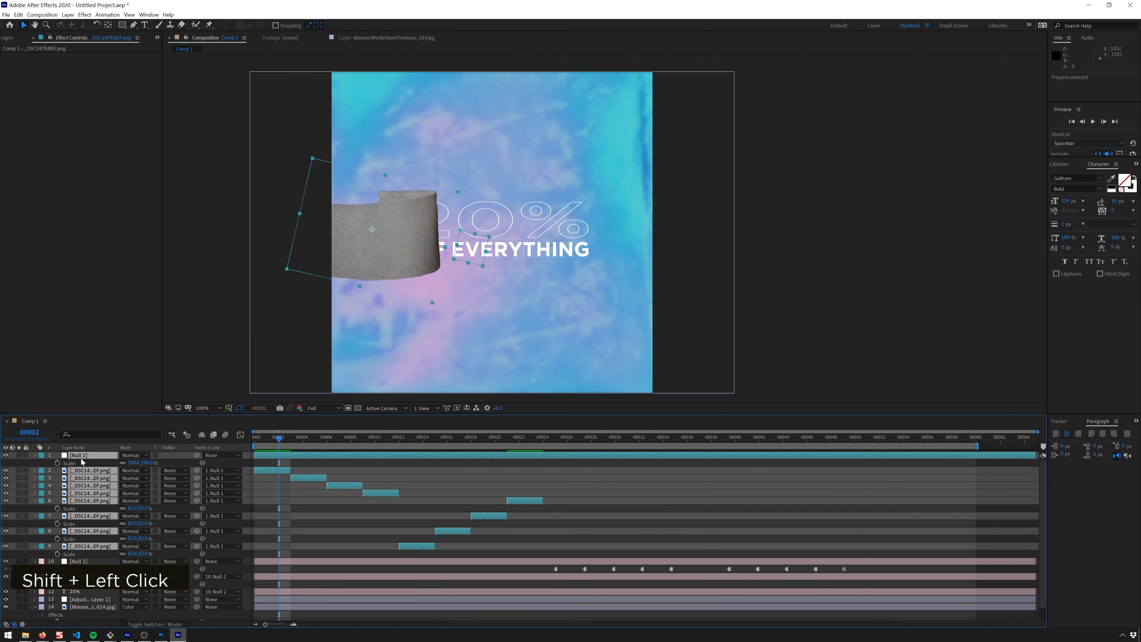
key("ctrl+shift+c")
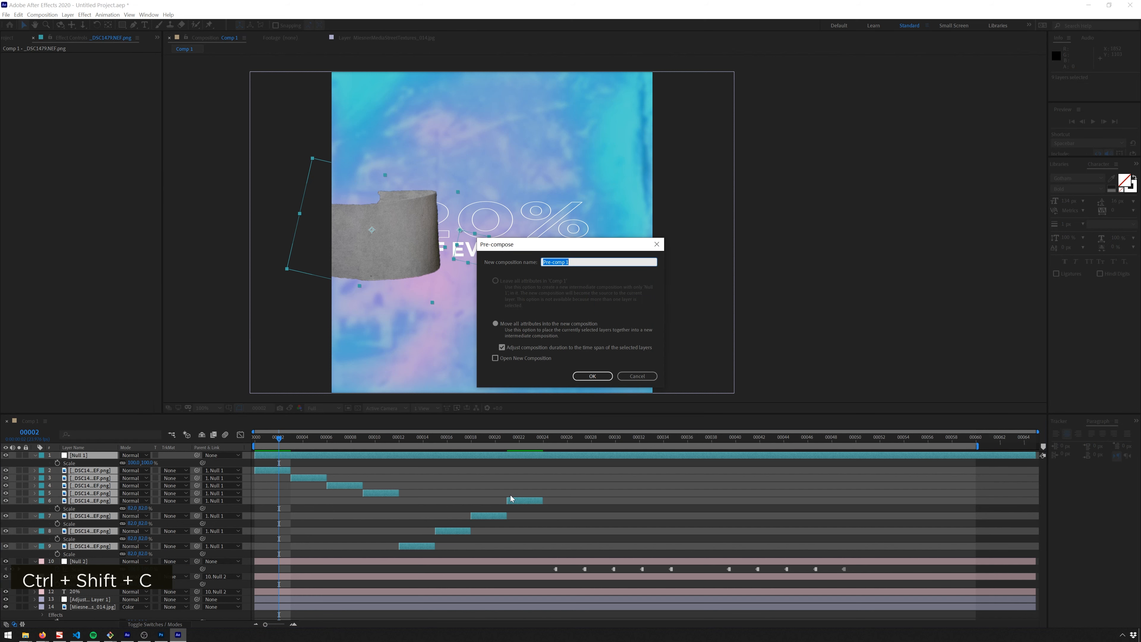
type("Tape")
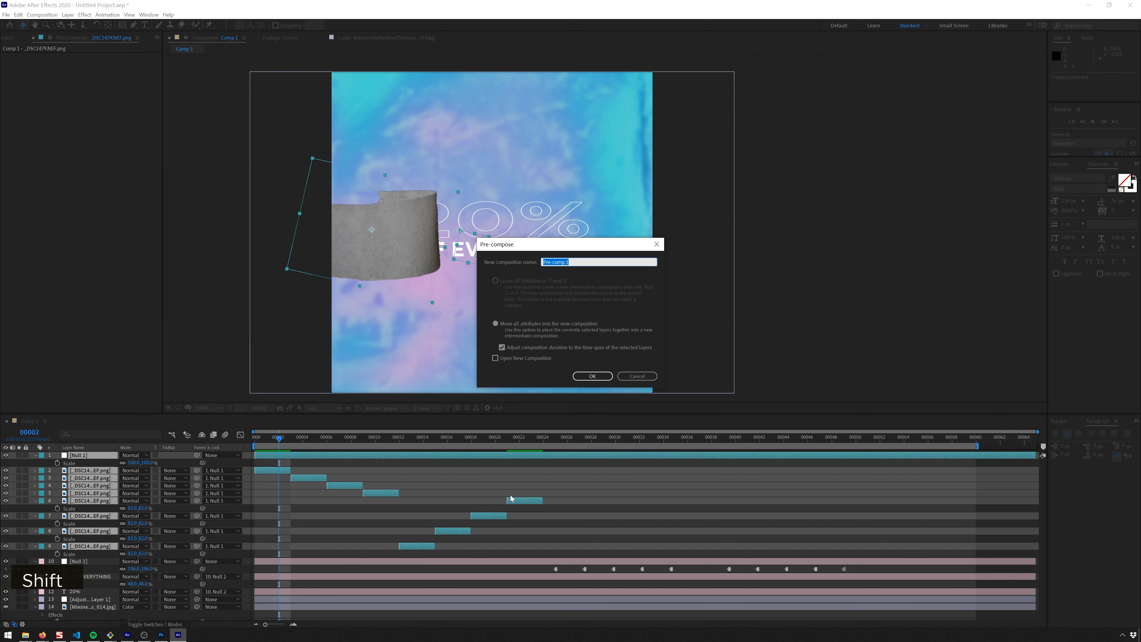
key("Return")
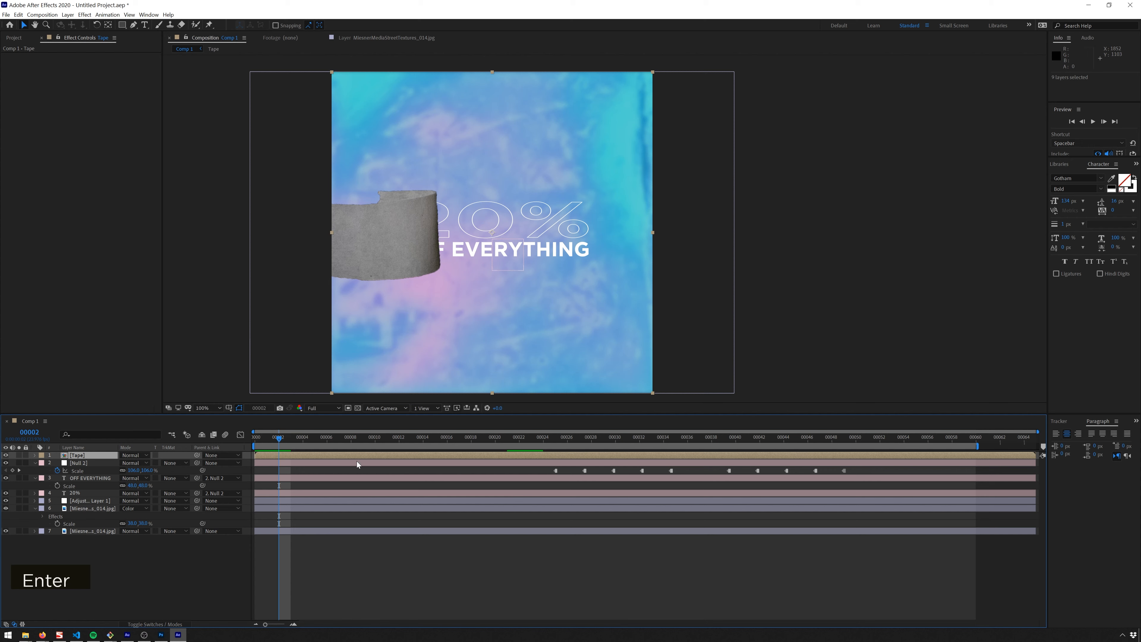
Move the playhead to frame 10 and apply the Levels effect to the Tape pre-composition.
left_click_drag(334, 443, 375, 443)
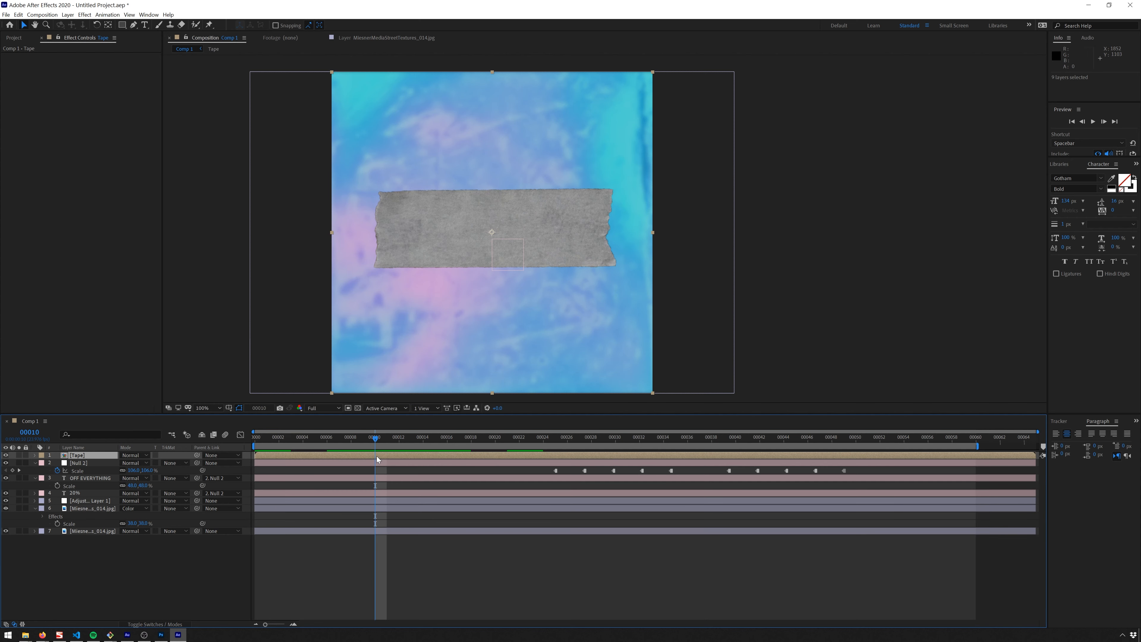
key("ctrl+space")
type("level")
key("Return")
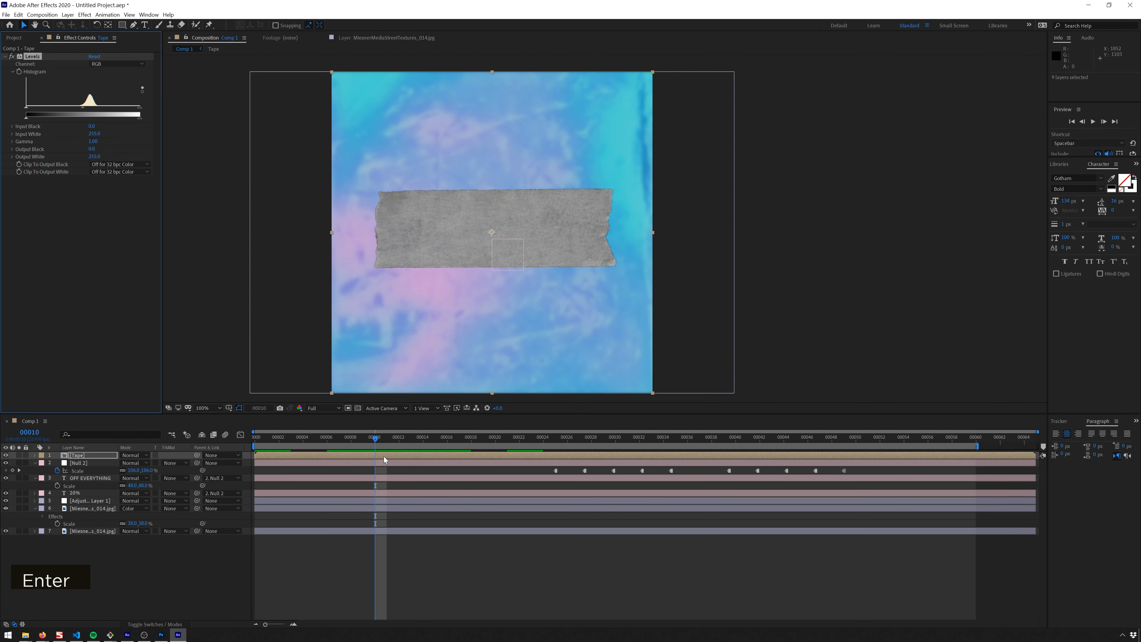
Lower the Tape layer's Levels input white to about 195 and raise its output black to about 88.
left_click_drag(140, 109, 114, 109)
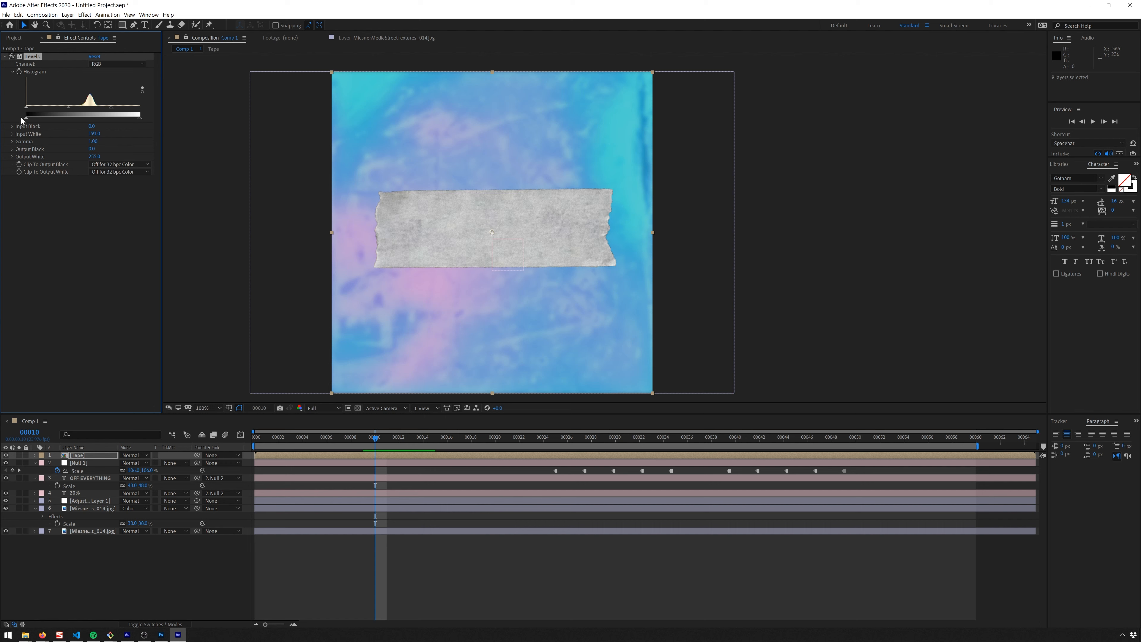
left_click_drag(27, 117, 66, 121)
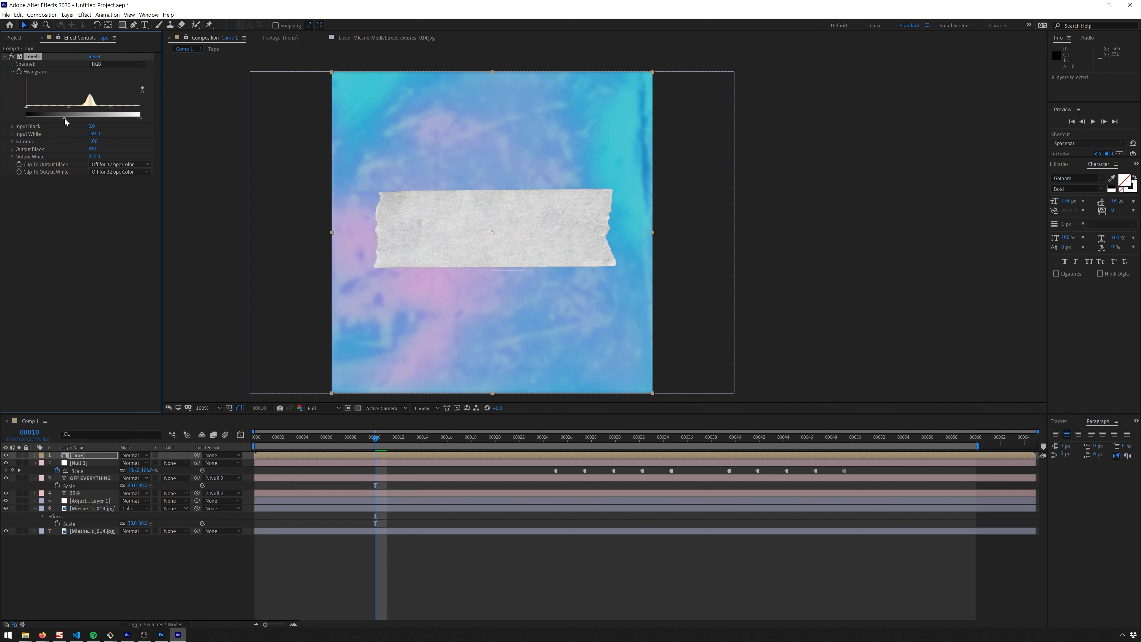
left_click(466, 553)
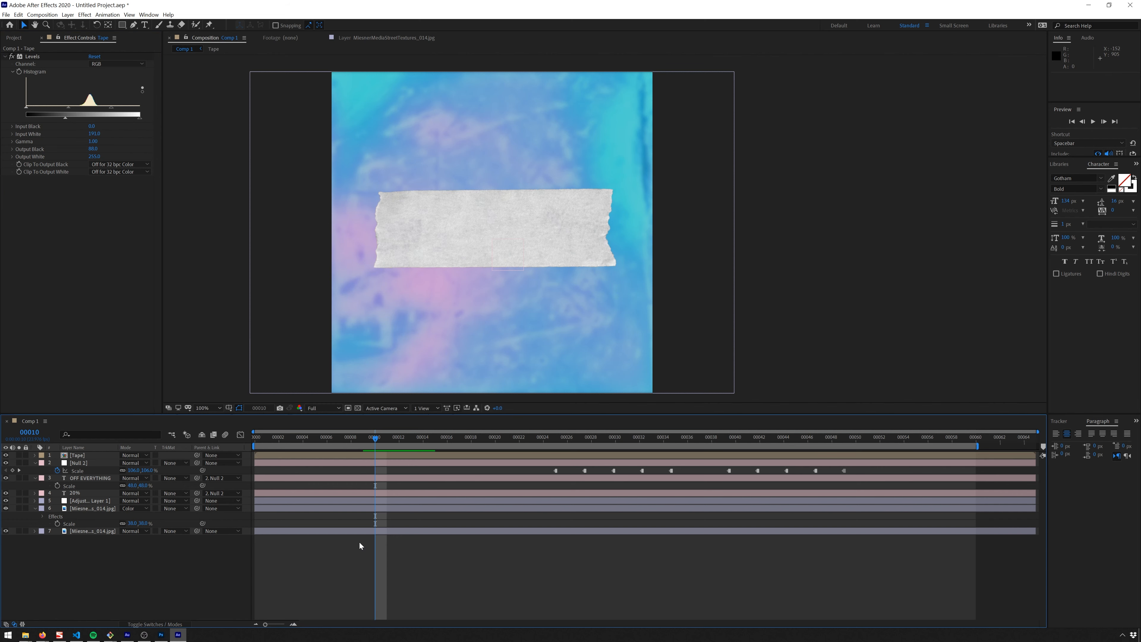
Play back the composition to review the brightened tape revealing the 20% OFF EVERYTHING text.
key("space")
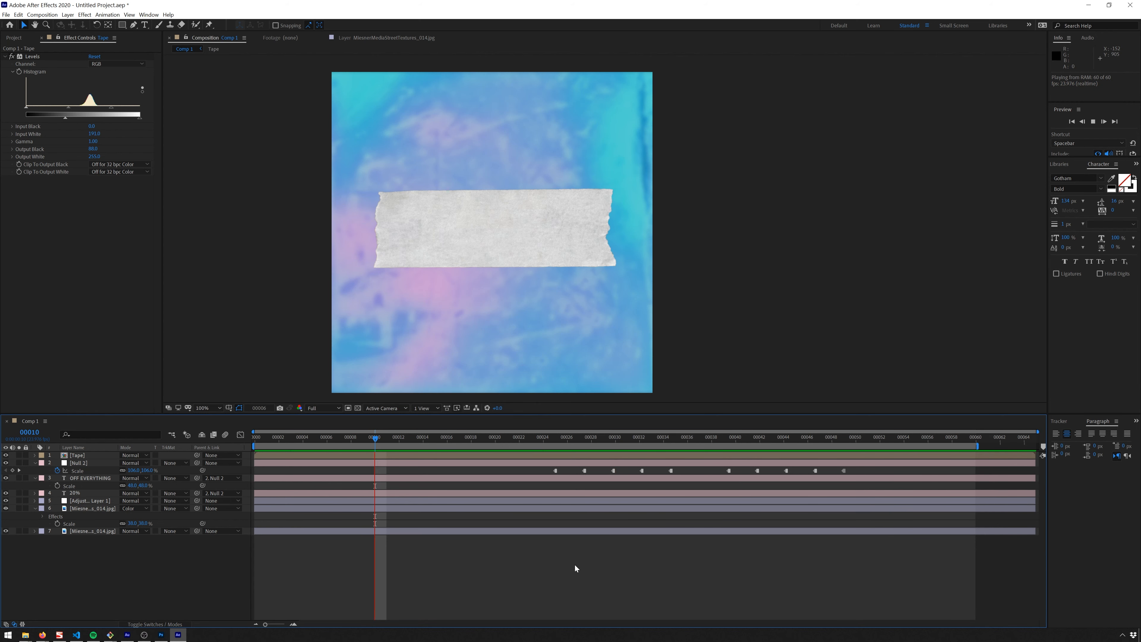
key("space")
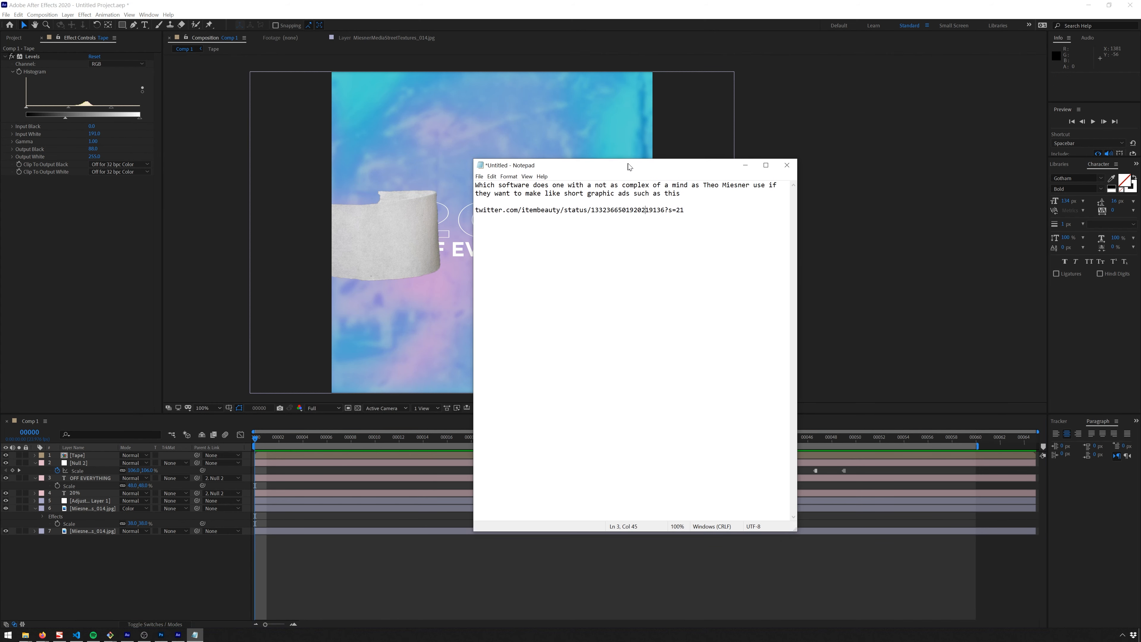
left_click_drag(620, 165, 629, 120)
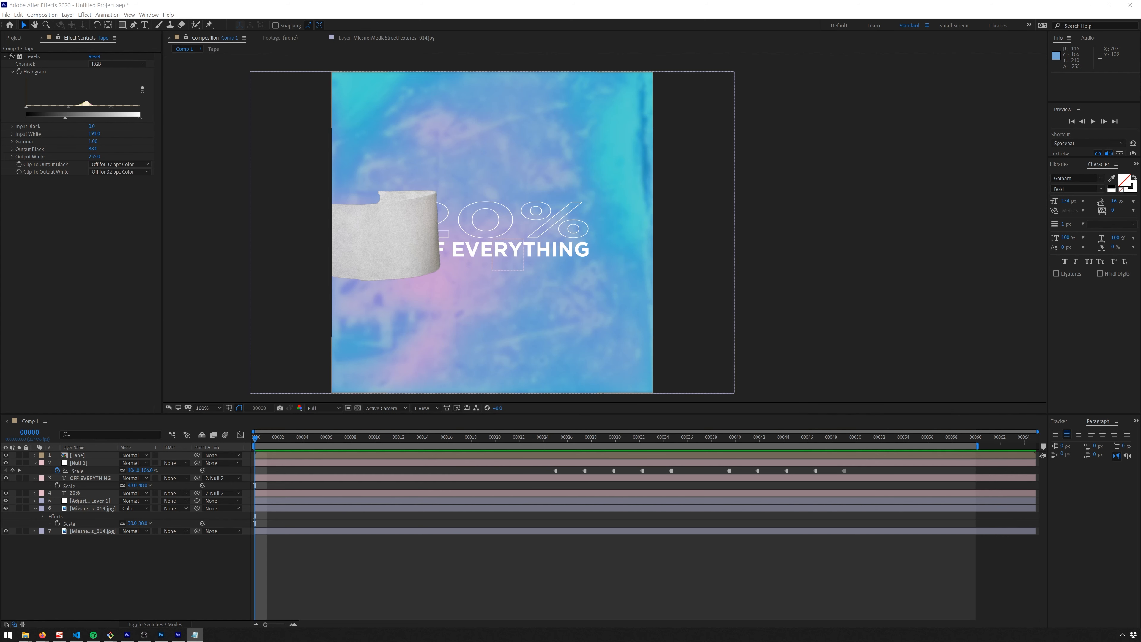
left_click(635, 586)
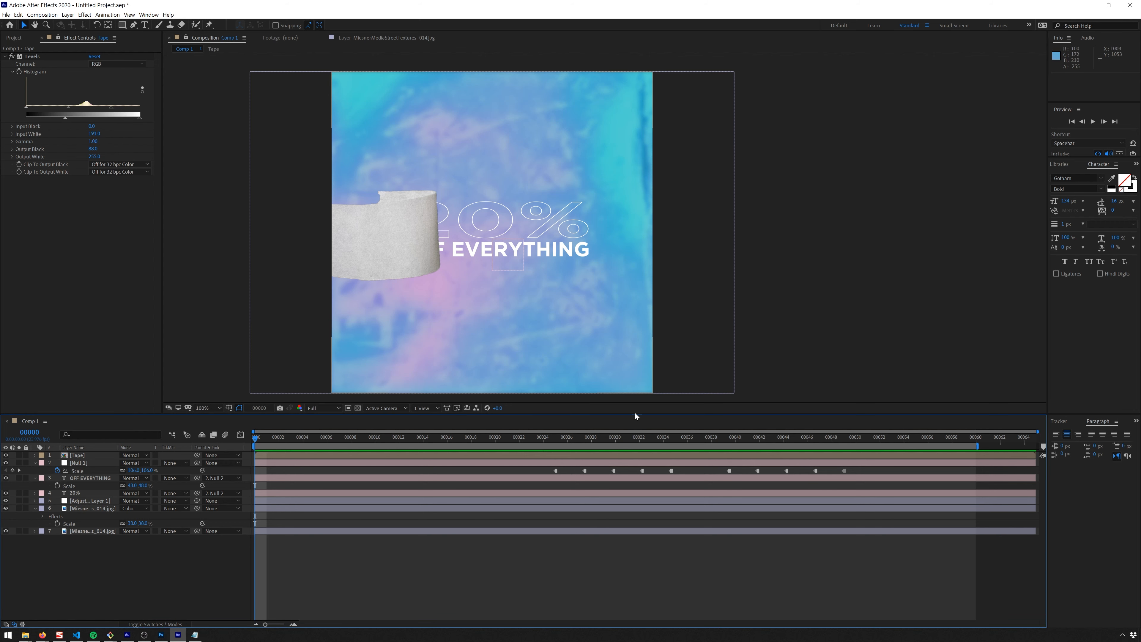
key("space")
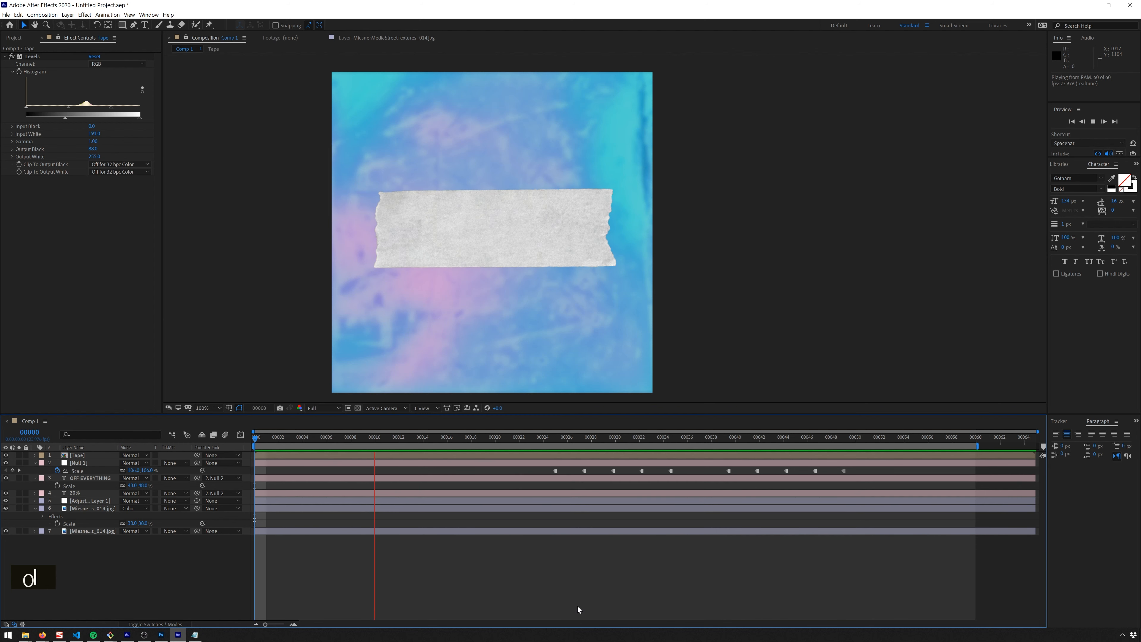
key("space")
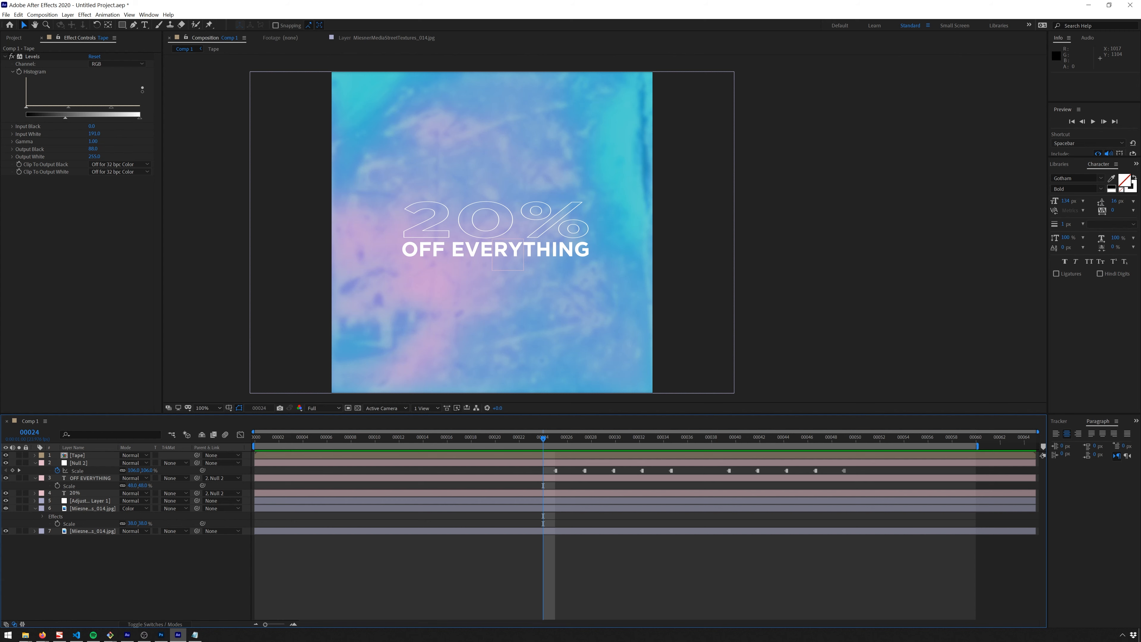
Switch to Firefox and open the miesner.media/products page.
left_click_drag(402, 65, 398, 63)
left_click(582, 84)
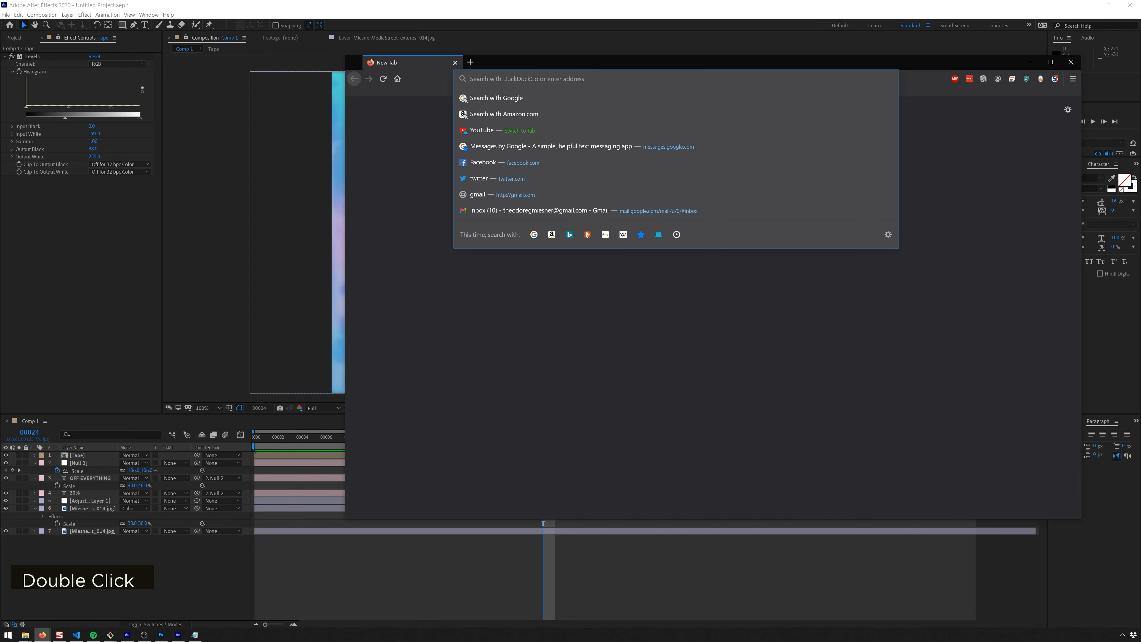
type("miesner.media/")
key("Right")
type("p")
key("Return")
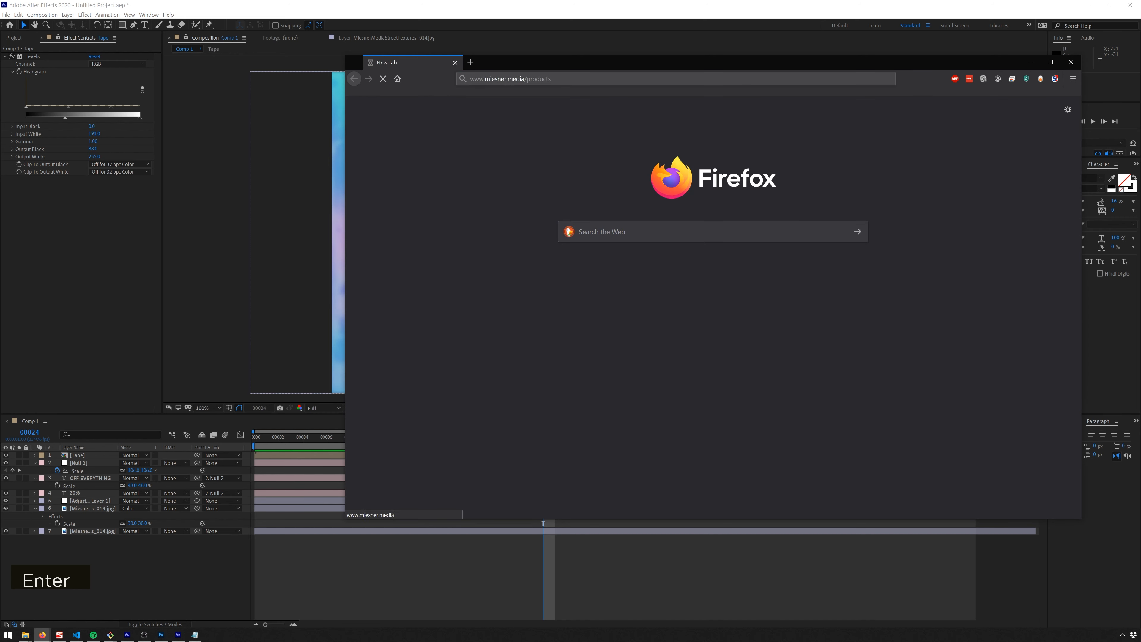
Find the free Street Textures pack among the products and add it to the cart.
scroll(711, 209, "down", 15)
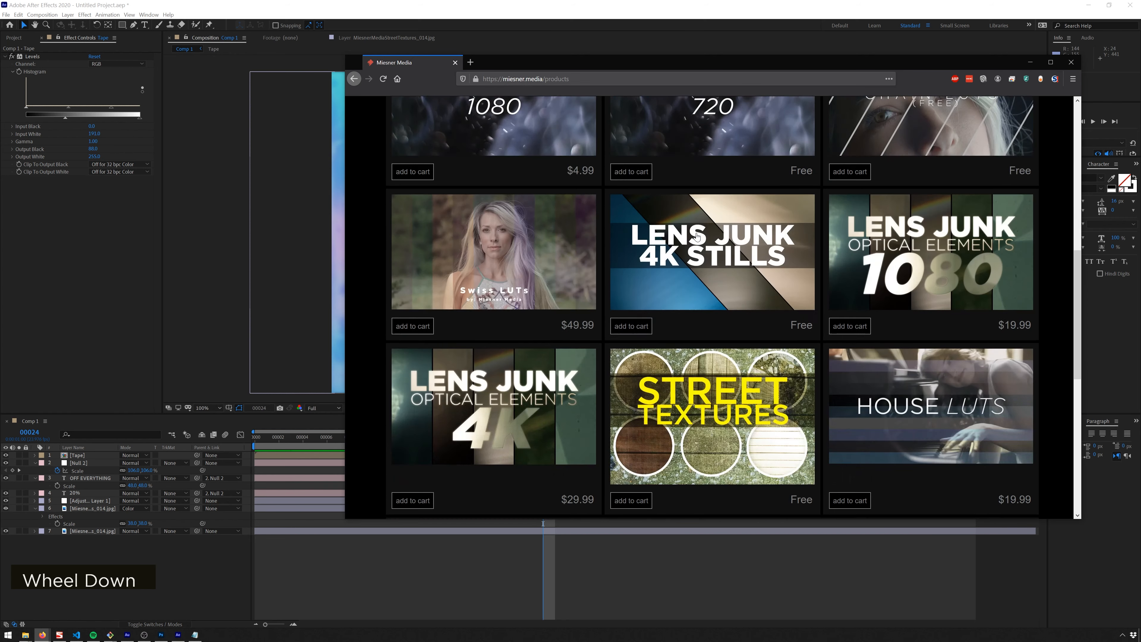
scroll(742, 230, "up", 3)
scroll(743, 231, "up", 3)
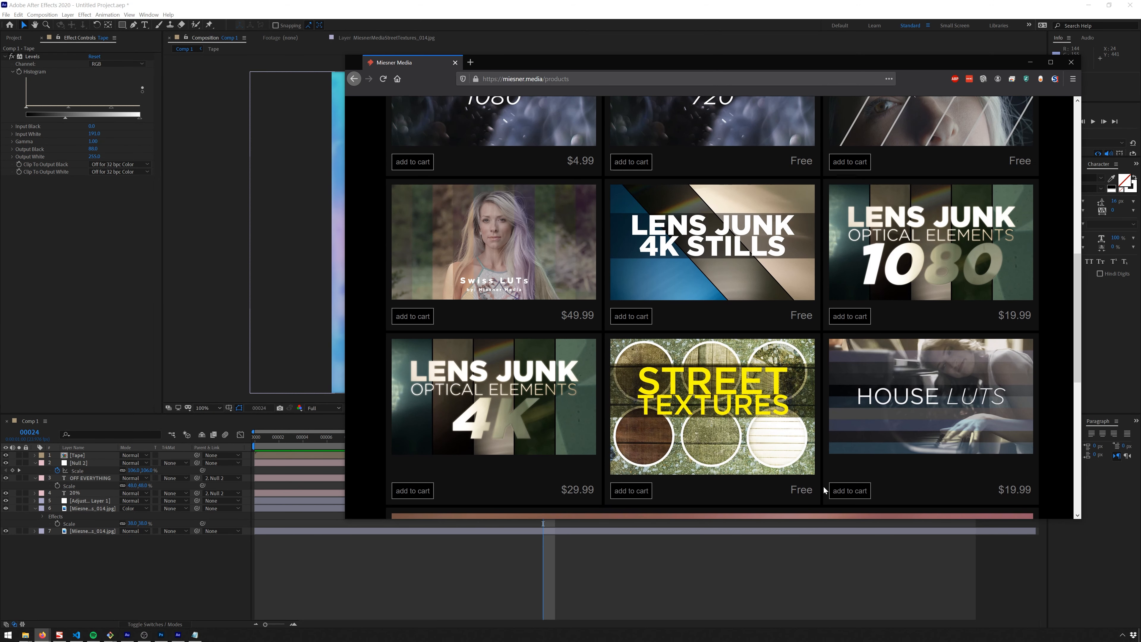
left_click(645, 493)
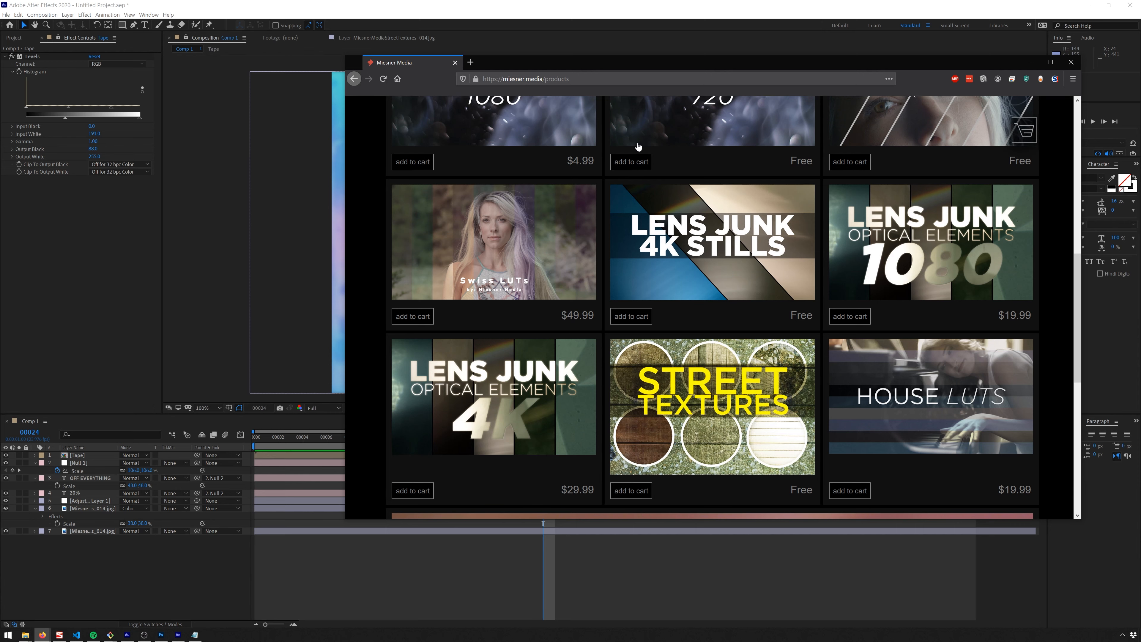
Open the shopping cart and proceed to the checkout form for the Street Textures pack.
left_click(1022, 136)
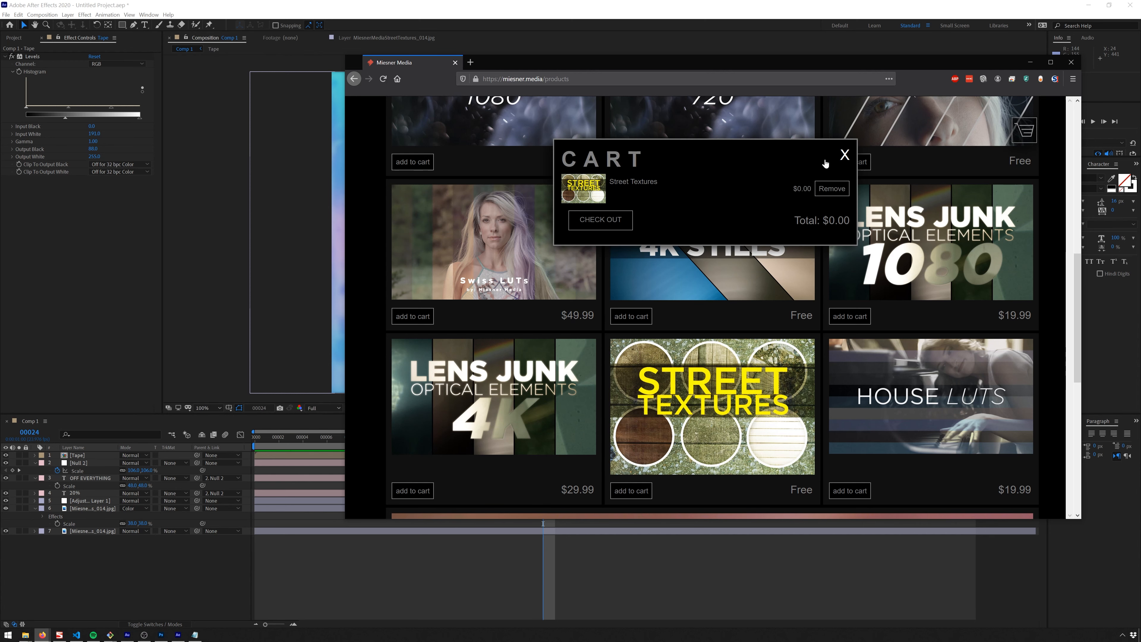
left_click(602, 220)
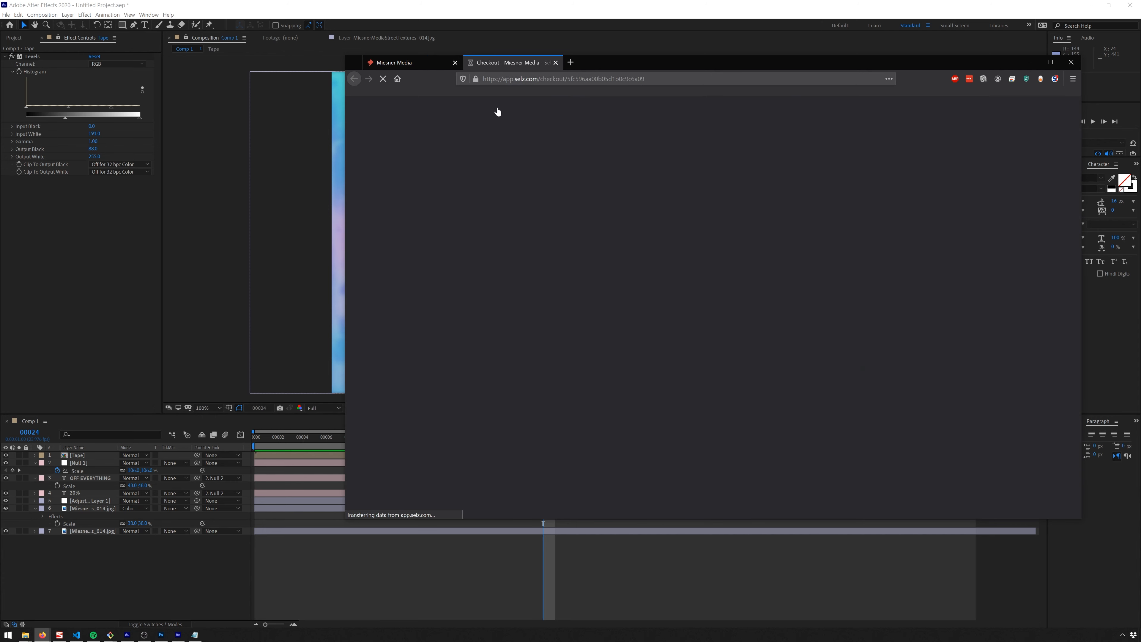
scroll(841, 183, "down", 1)
scroll(719, 162, "up", 1)
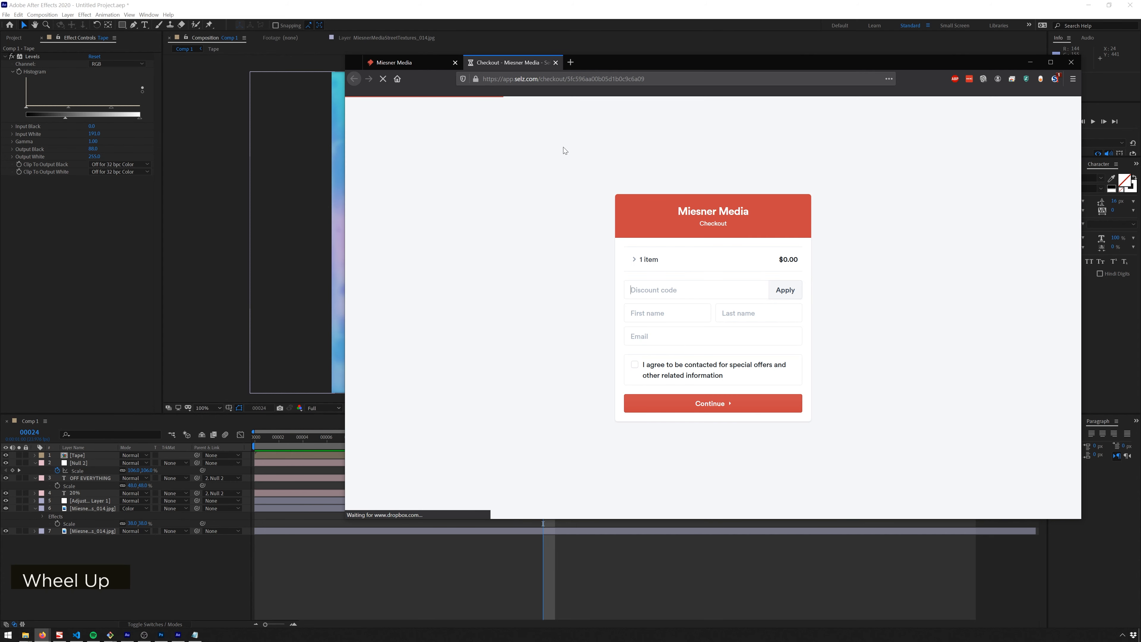